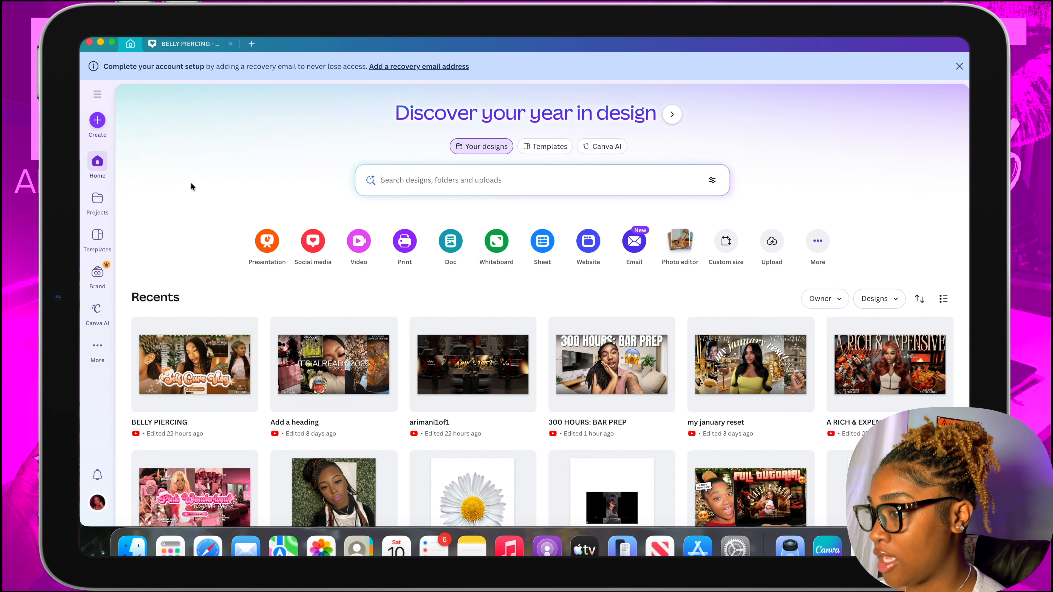
Search the templates for "youtube thumbnail" and create a blank YouTube Thumbnail design
{"action": "type", "text": "yoyuube"}
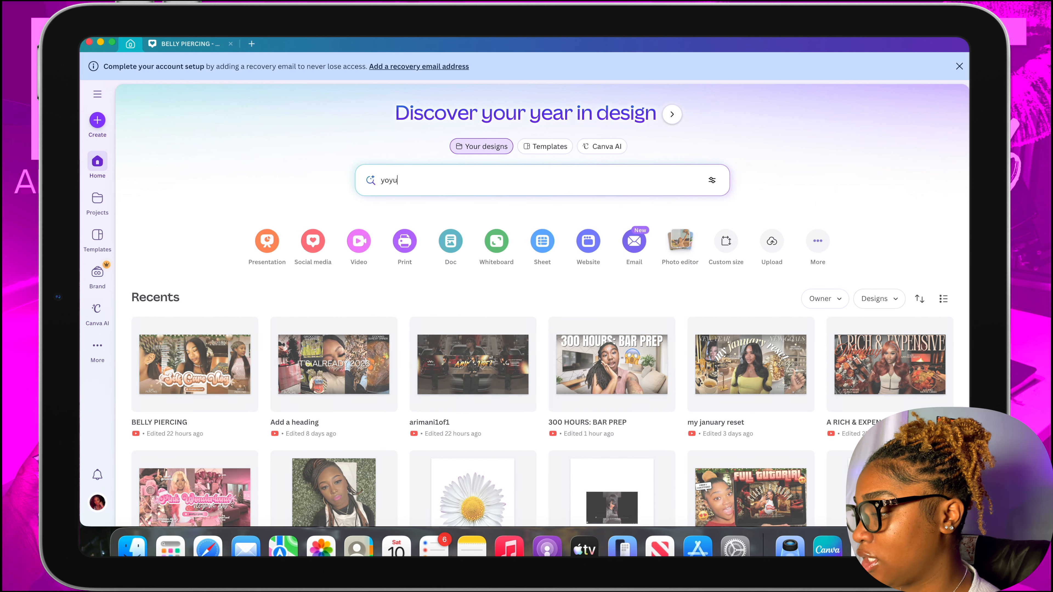
{"action": "key", "text": "BackSpace"}
{"action": "key", "text": "BackSpace"}
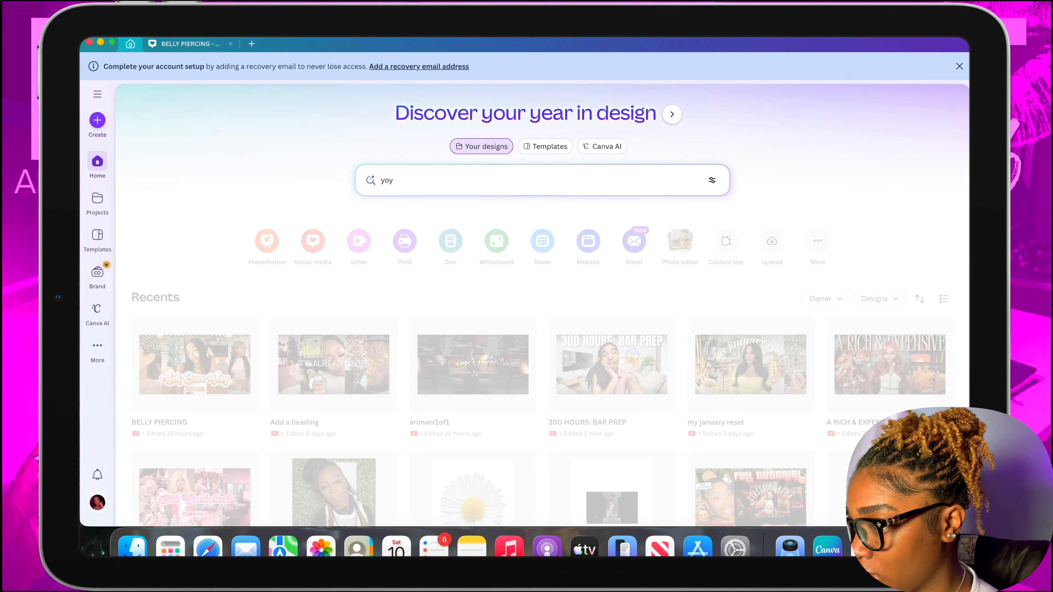
{"action": "key", "text": "BackSpace"}
{"action": "type", "text": "utube"}
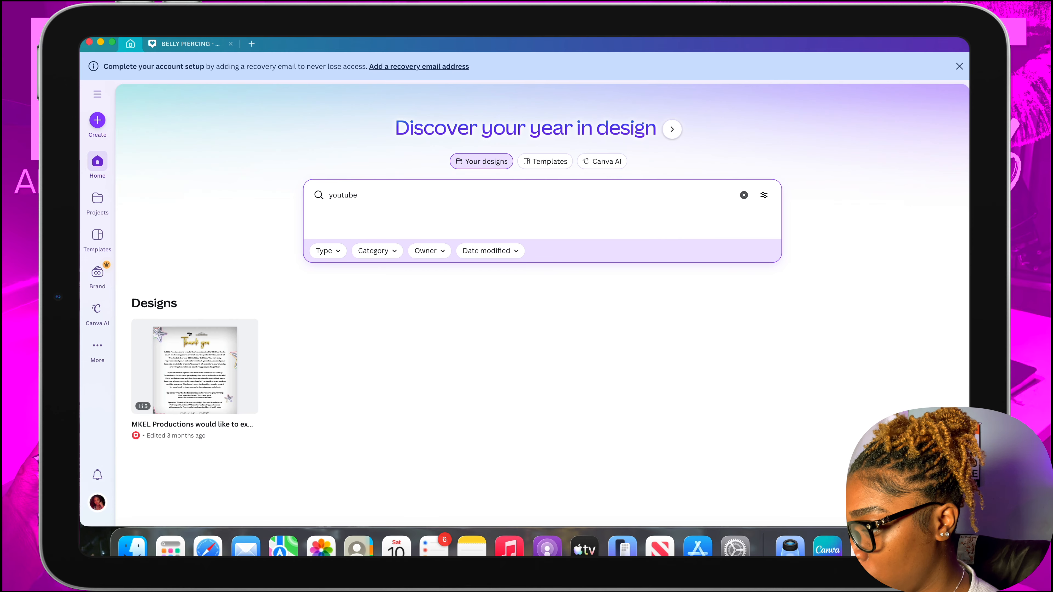
{"action": "type", "text": " thumbnail"}
{"action": "key", "text": "Return"}
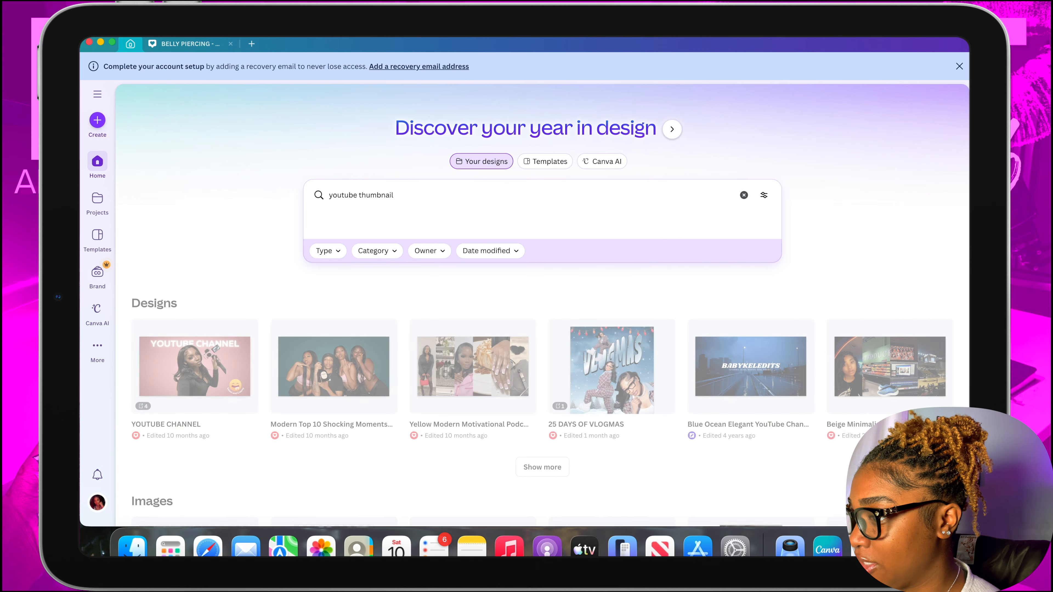
{"action": "left_click", "coordinate": [556, 161]}
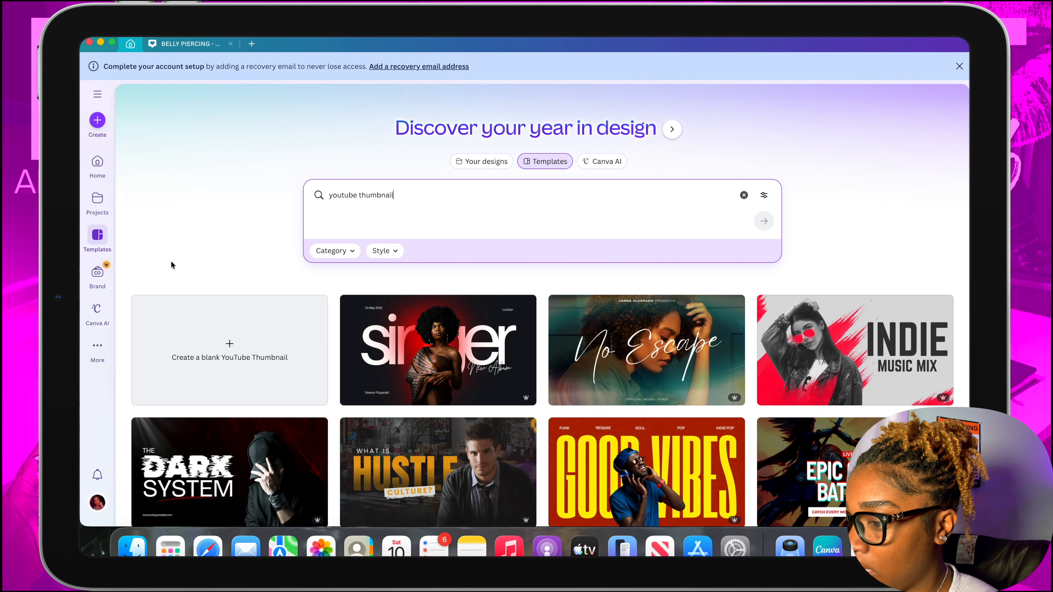
{"action": "scroll", "coordinate": [180, 269], "scroll_direction": "down", "scroll_amount": 2}
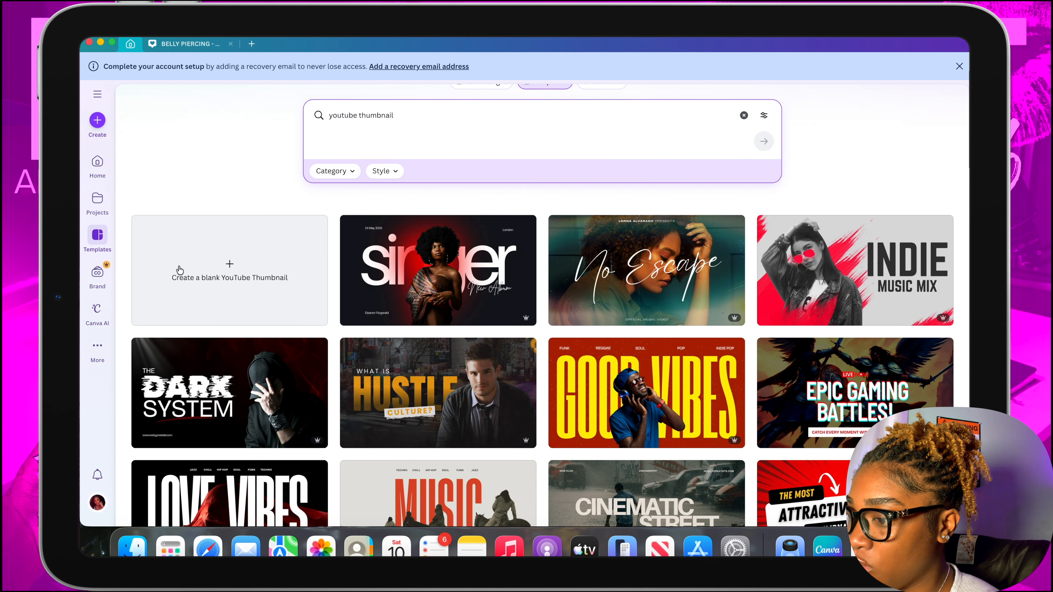
{"action": "left_click", "coordinate": [244, 270]}
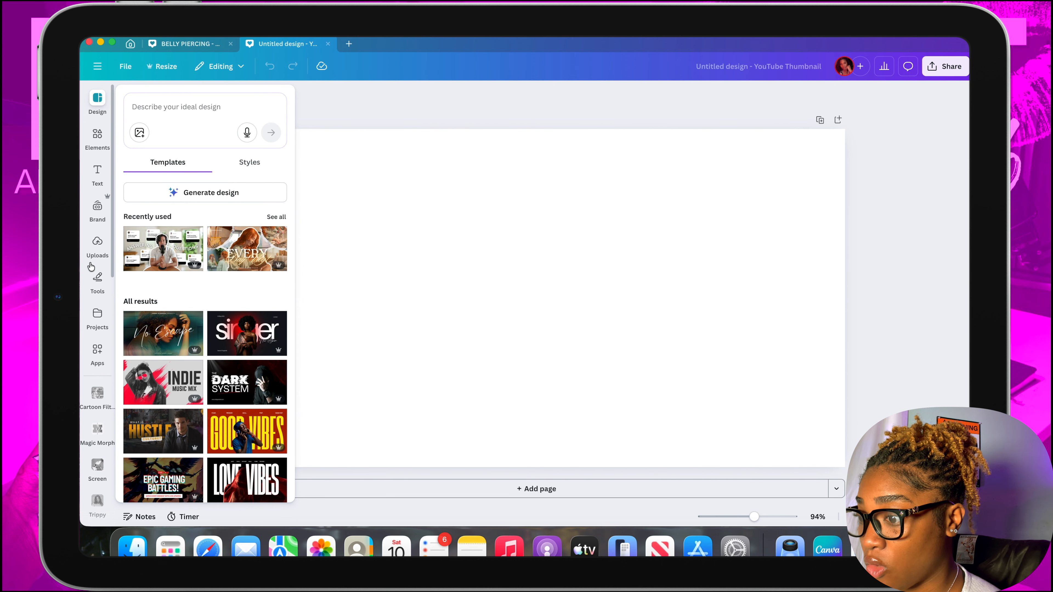
Upload the image DSC00744.JPG from the Downloads folder to the design's uploads
{"action": "left_click", "coordinate": [97, 250]}
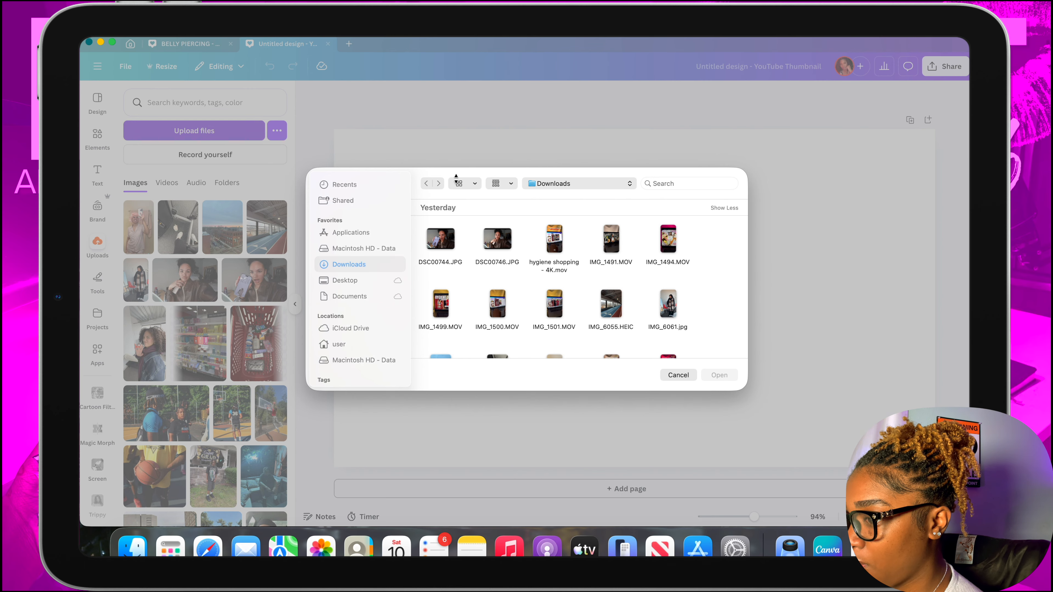
{"action": "left_click", "coordinate": [440, 239]}
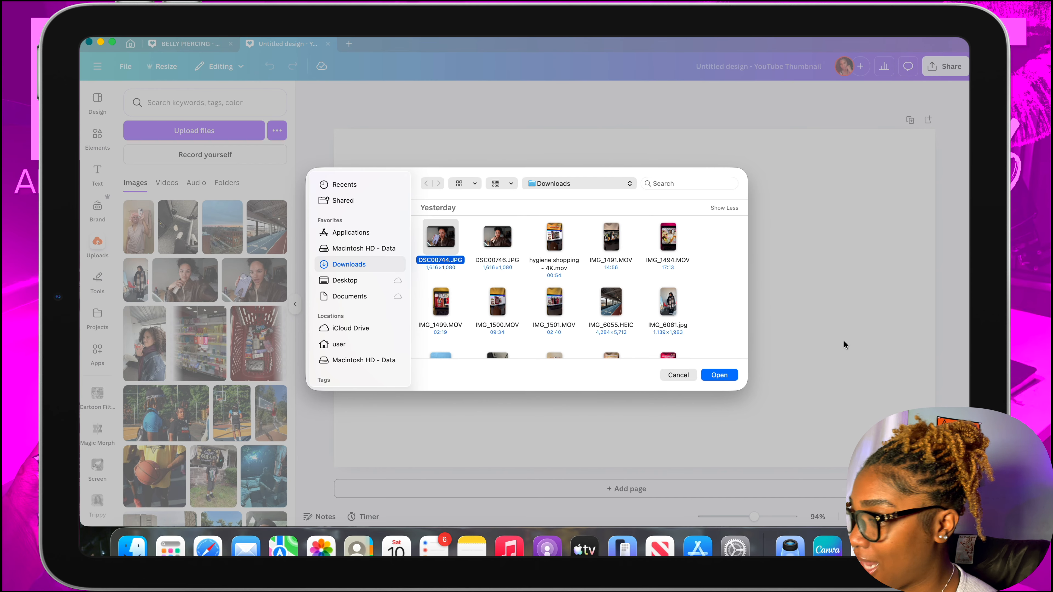
{"action": "left_click", "coordinate": [726, 376]}
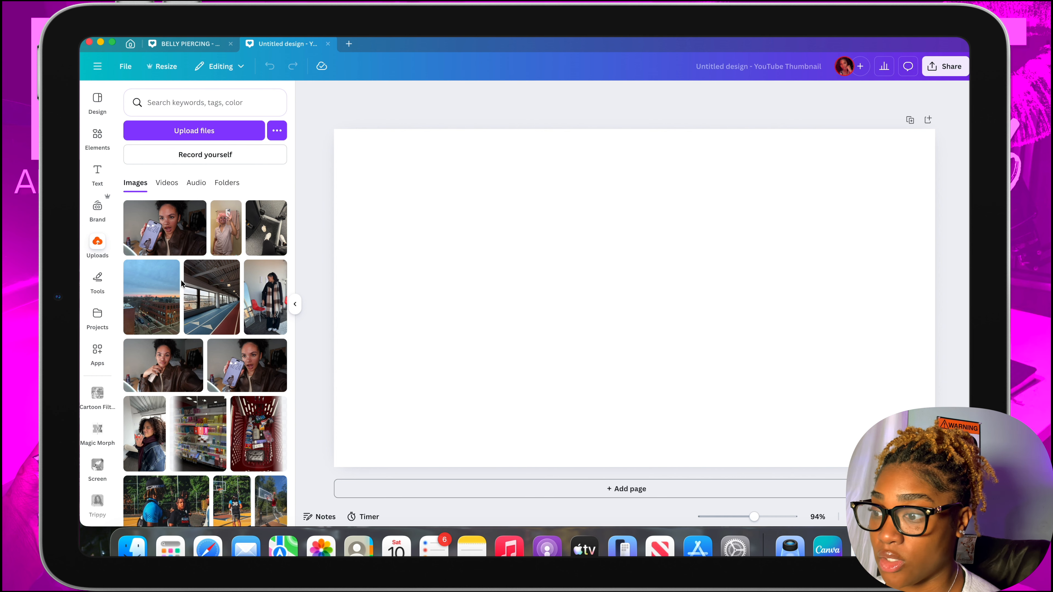
Add the uploaded nail-polish desk photo, enlarge it to the full page height, and place it on the left side of the page
{"action": "scroll", "coordinate": [182, 284], "scroll_direction": "down", "scroll_amount": 10}
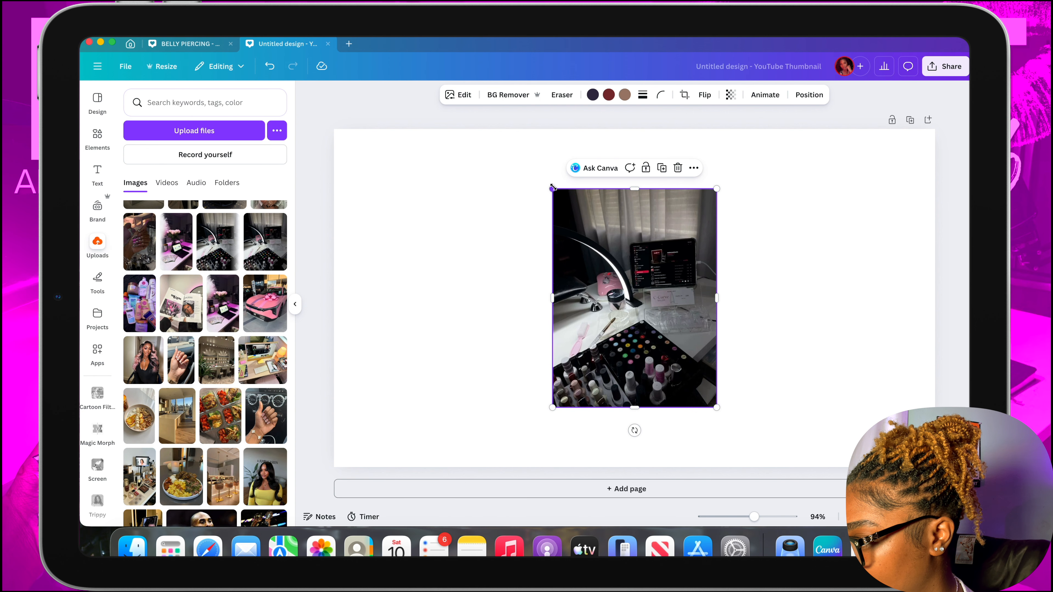
{"action": "left_click_drag", "start_coordinate": [553, 187], "coordinate": [470, 148]}
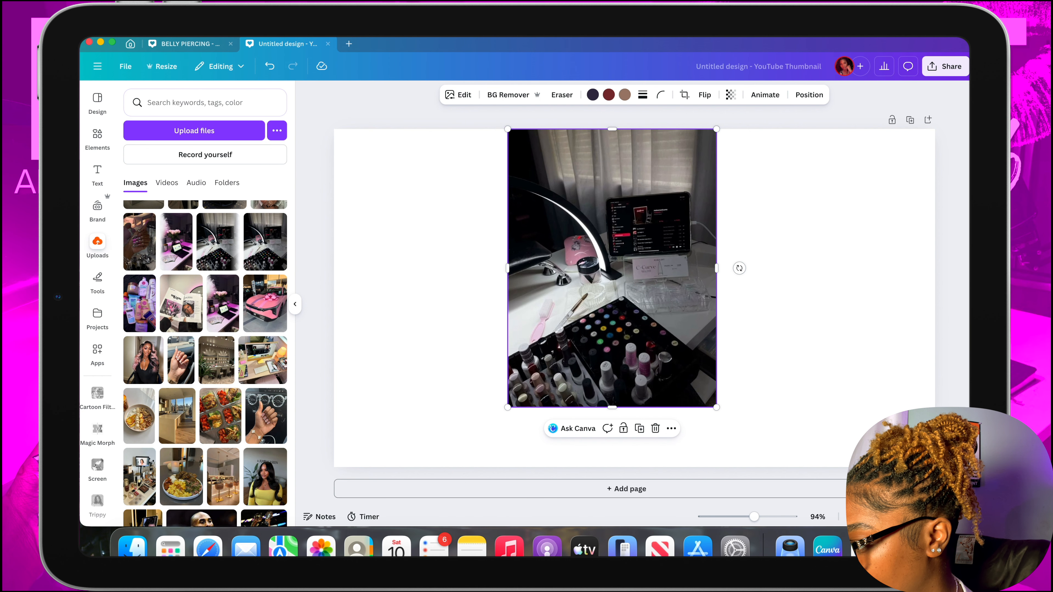
{"action": "left_click_drag", "start_coordinate": [716, 407], "coordinate": [759, 466]}
{"action": "left_click_drag", "start_coordinate": [656, 321], "coordinate": [446, 318]}
Add the portrait of the woman with pink-and-black hair, enlarge it to full page height, and place it in the middle of the page
{"action": "left_click", "coordinate": [143, 360]}
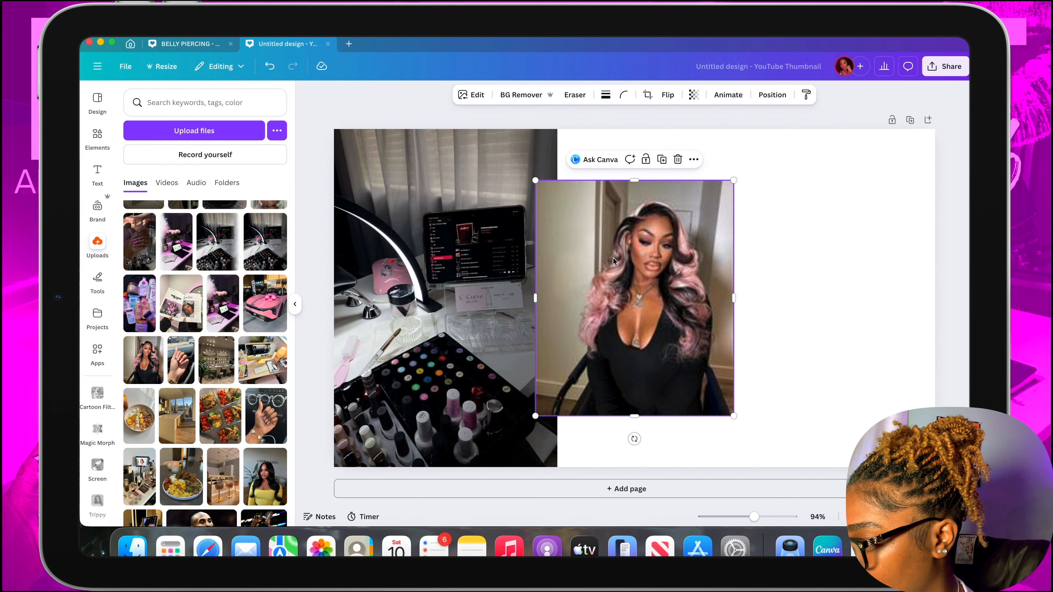
{"action": "left_click_drag", "start_coordinate": [535, 180], "coordinate": [492, 129]}
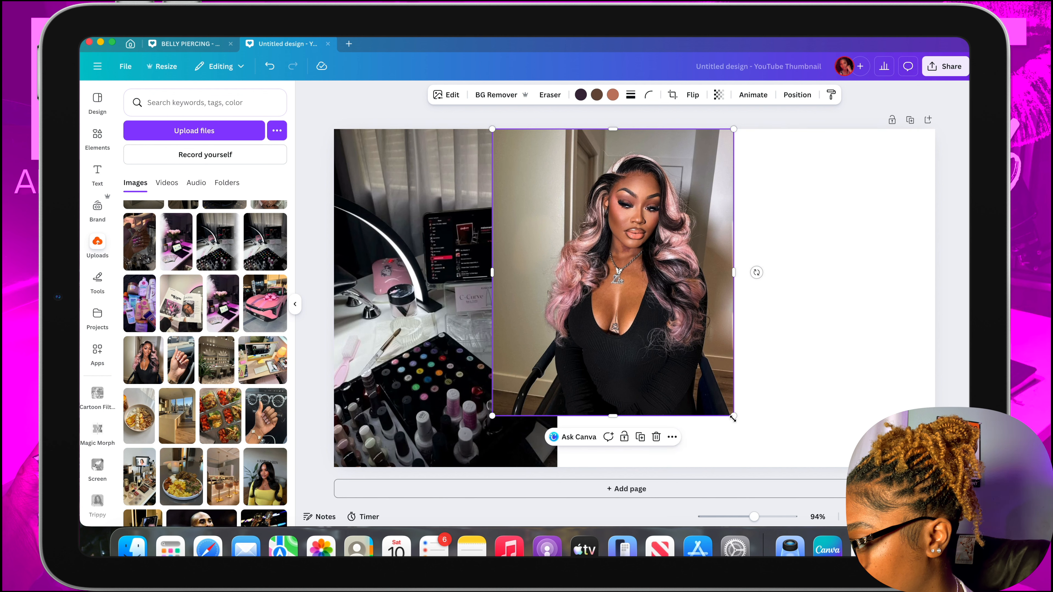
{"action": "left_click_drag", "start_coordinate": [733, 417], "coordinate": [770, 477]}
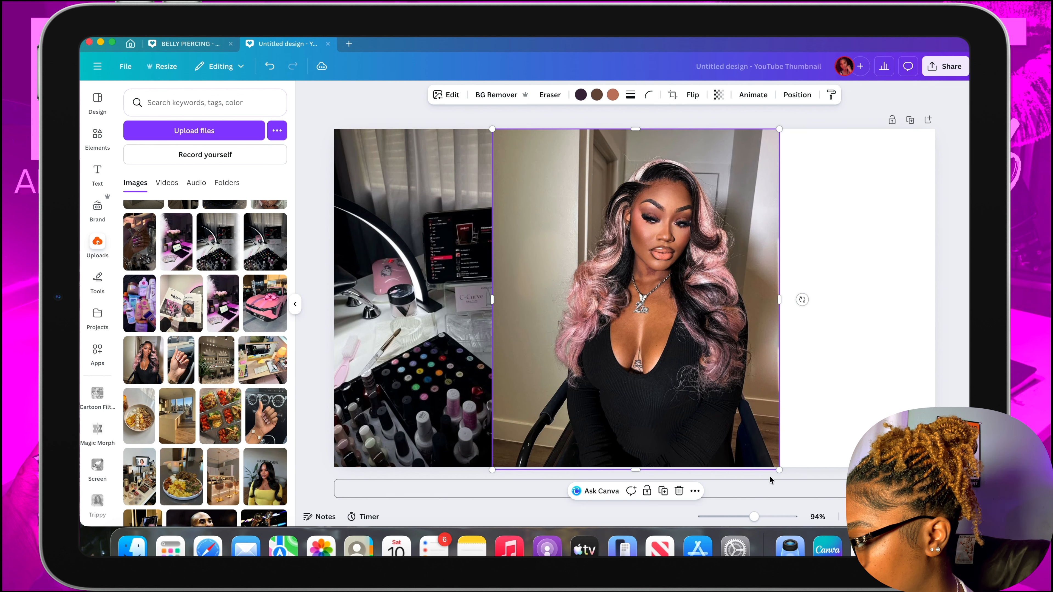
{"action": "left_click_drag", "start_coordinate": [680, 329], "coordinate": [674, 328]}
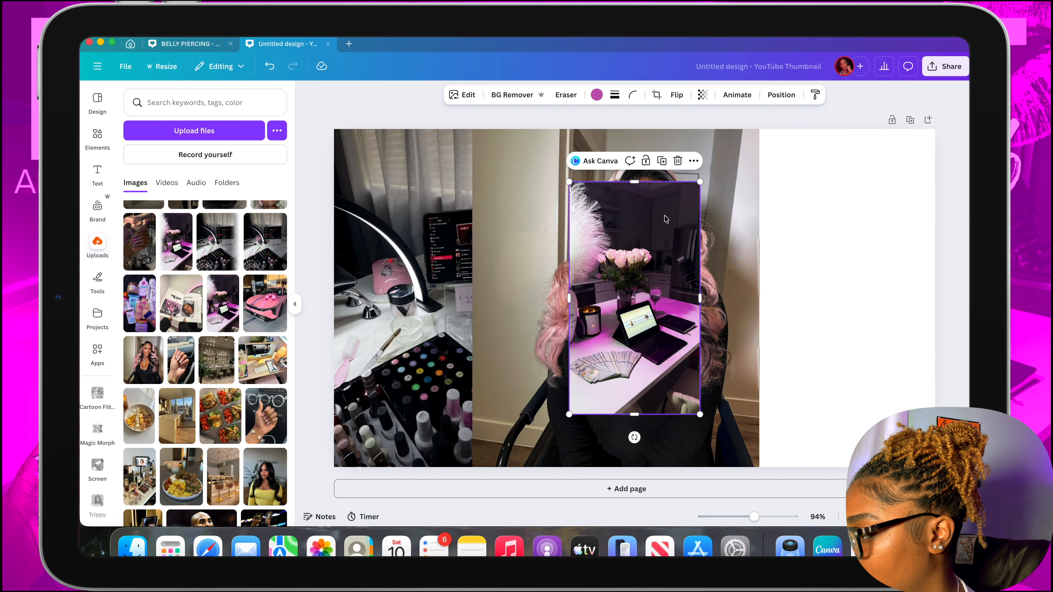
Place the purple-lit desk photo on the right side of the page and enlarge it to cover the full height
{"action": "left_click_drag", "start_coordinate": [666, 219], "coordinate": [832, 231]}
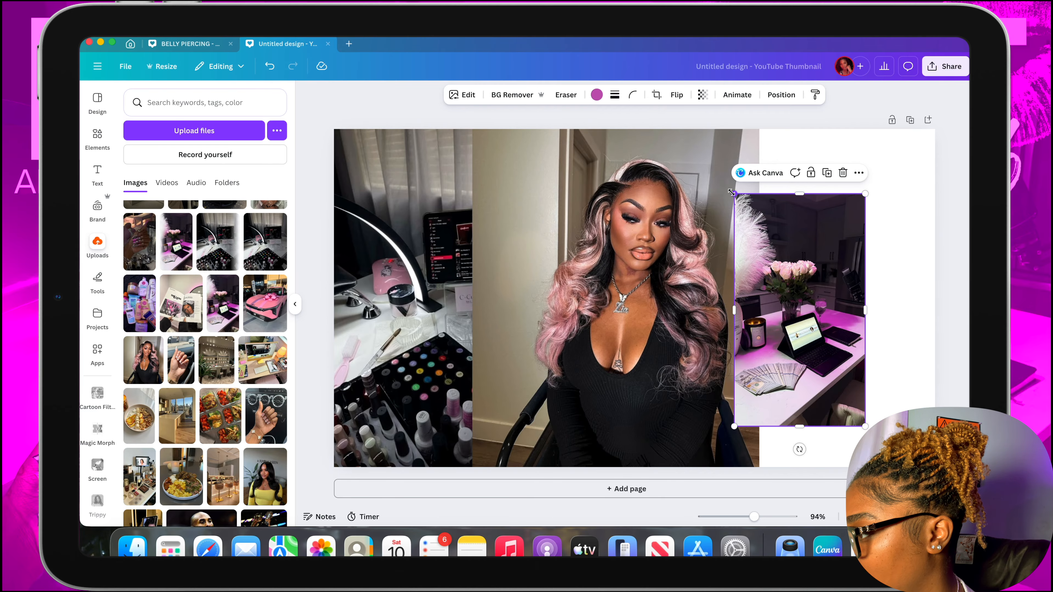
{"action": "left_click_drag", "start_coordinate": [731, 192], "coordinate": [686, 108]}
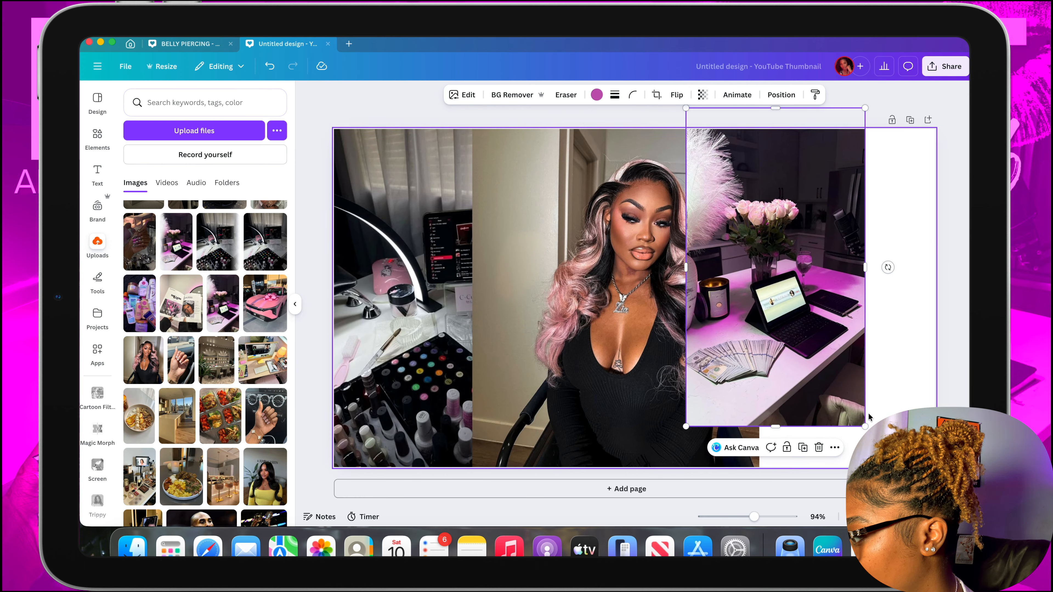
{"action": "left_click_drag", "start_coordinate": [865, 427], "coordinate": [897, 483]}
{"action": "left_click_drag", "start_coordinate": [826, 342], "coordinate": [860, 340]}
{"action": "left_click", "coordinate": [951, 233]}
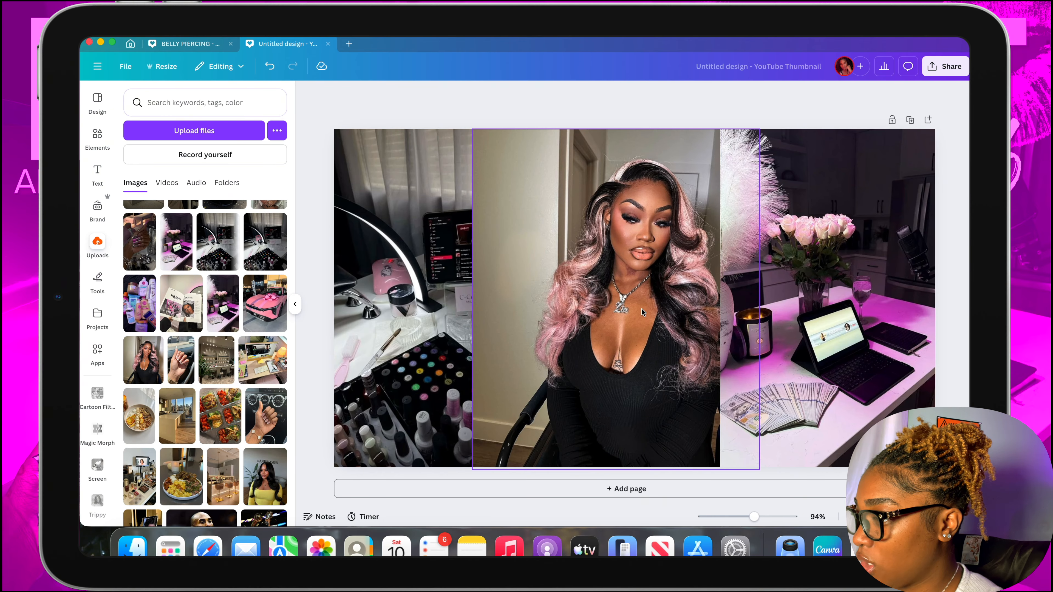
Duplicate the portrait, remove the copy's background, and align the cutout exactly over the original portrait
{"action": "left_click", "coordinate": [642, 312]}
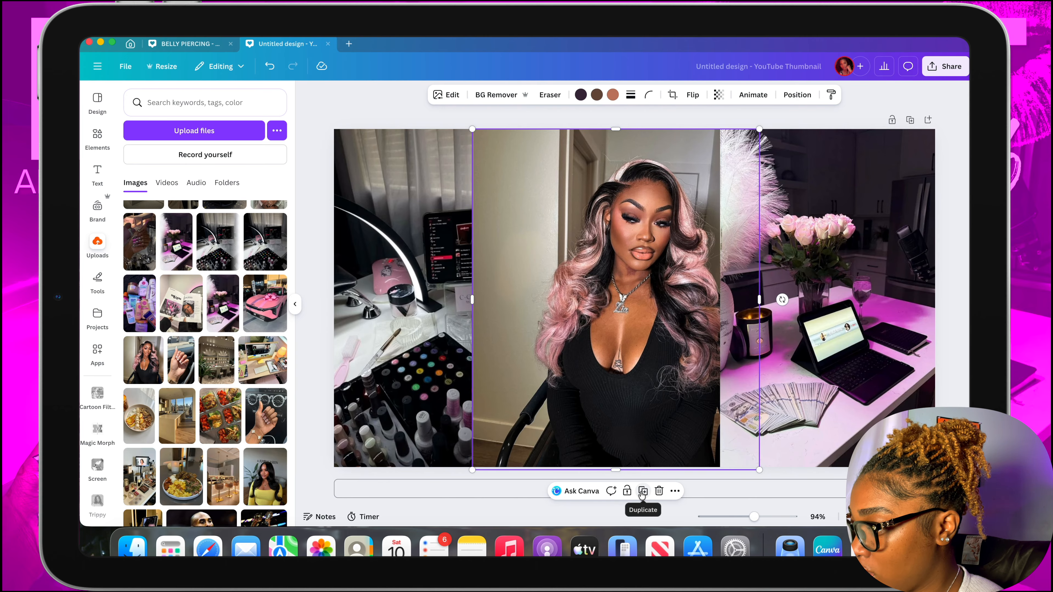
{"action": "left_click", "coordinate": [642, 491]}
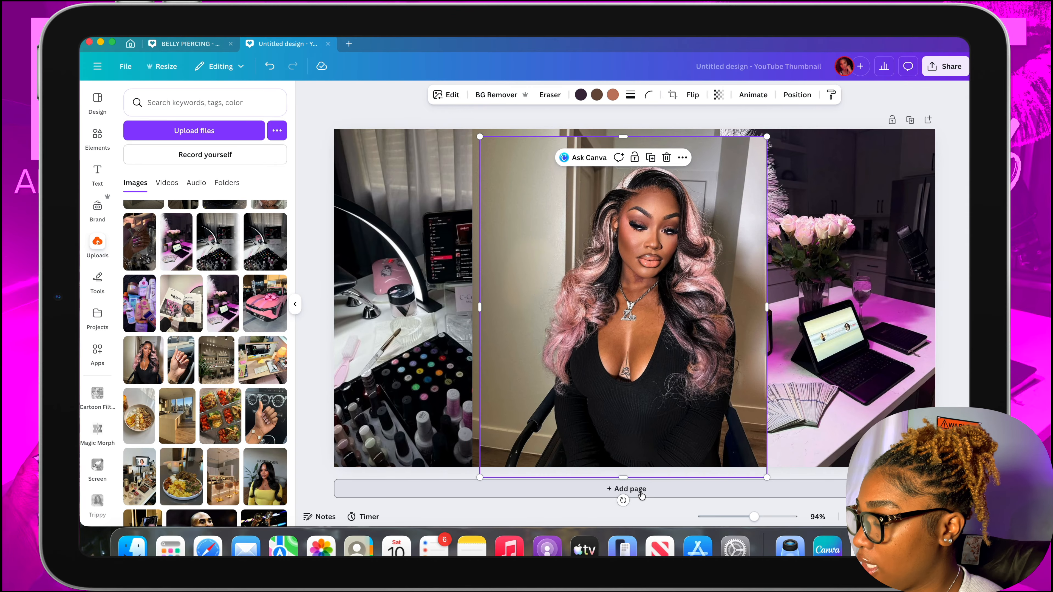
{"action": "mouse_move", "coordinate": [637, 373]}
{"action": "left_mouse_down"}
{"action": "mouse_move", "coordinate": [608, 373]}
{"action": "mouse_move", "coordinate": [639, 354]}
{"action": "mouse_move", "coordinate": [638, 388]}
{"action": "mouse_move", "coordinate": [642, 353]}
{"action": "left_mouse_up"}
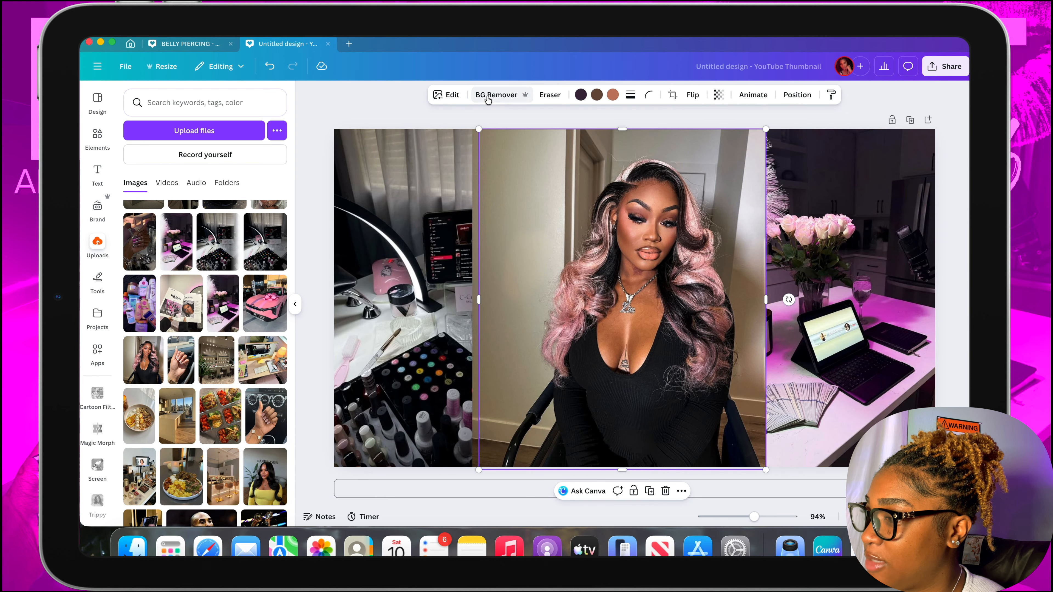
{"action": "left_click", "coordinate": [488, 98]}
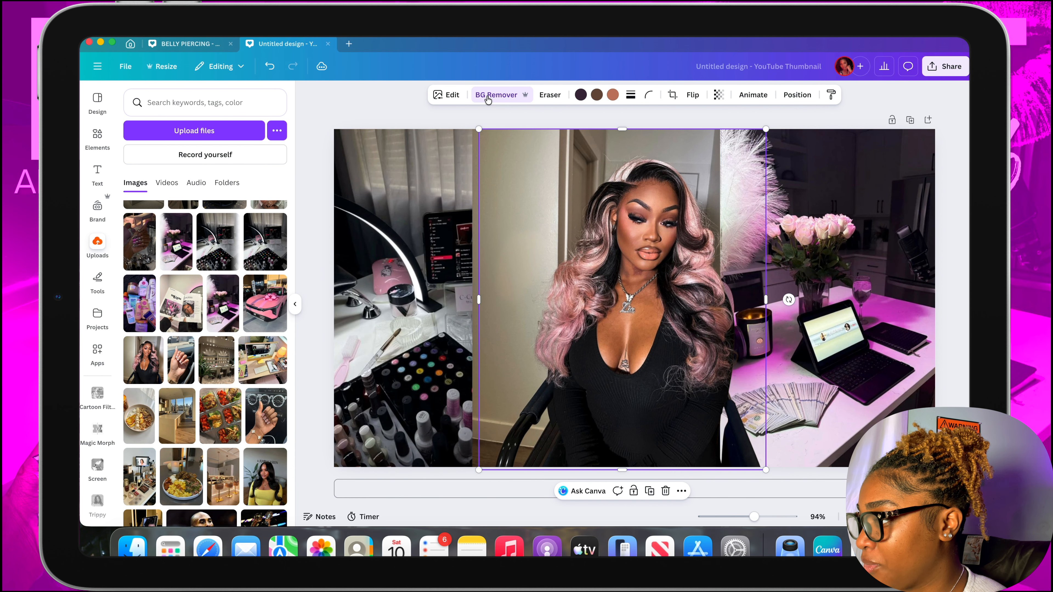
{"action": "mouse_move", "coordinate": [621, 293]}
{"action": "left_mouse_down"}
{"action": "mouse_move", "coordinate": [407, 291]}
{"action": "mouse_move", "coordinate": [395, 302]}
{"action": "mouse_move", "coordinate": [783, 292]}
{"action": "mouse_move", "coordinate": [594, 304]}
{"action": "mouse_move", "coordinate": [613, 292]}
{"action": "left_mouse_up"}
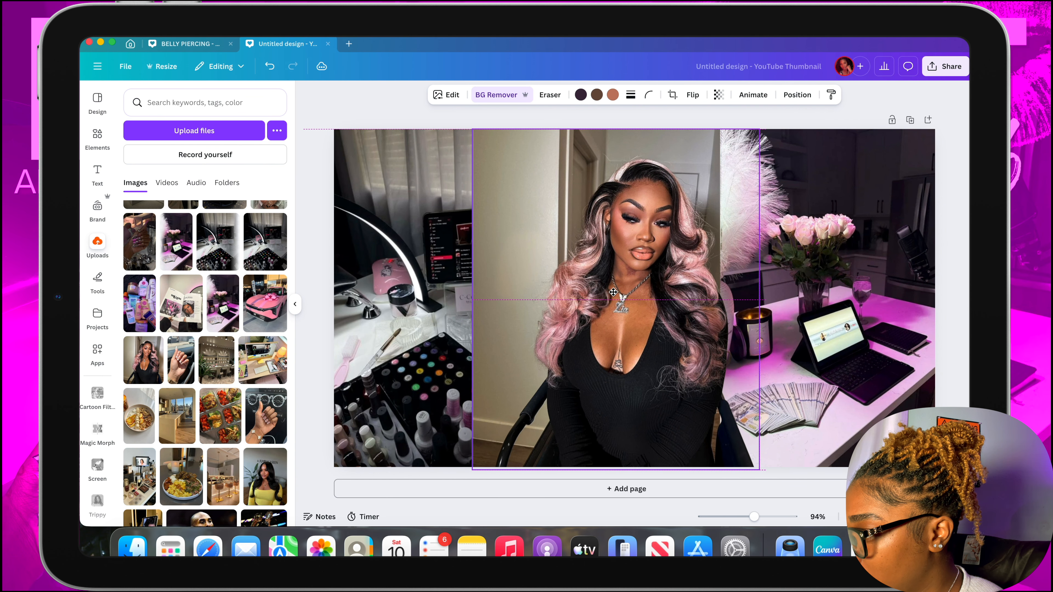
Move the nail-polish desk photo one layer up so it sits above the original portrait
{"action": "left_click", "coordinate": [429, 224]}
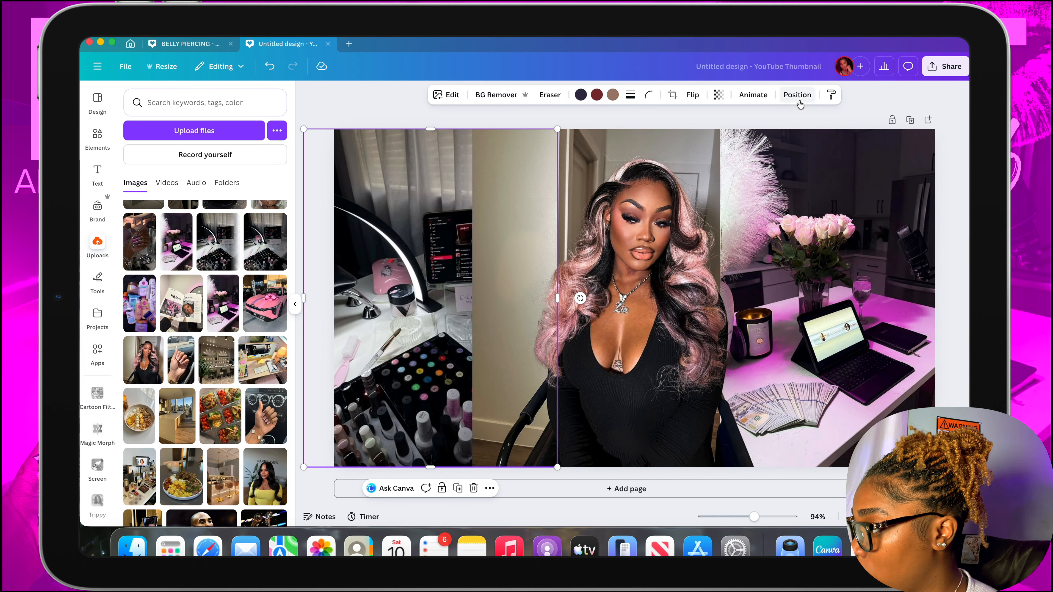
{"action": "left_click", "coordinate": [797, 95]}
{"action": "left_click", "coordinate": [269, 120]}
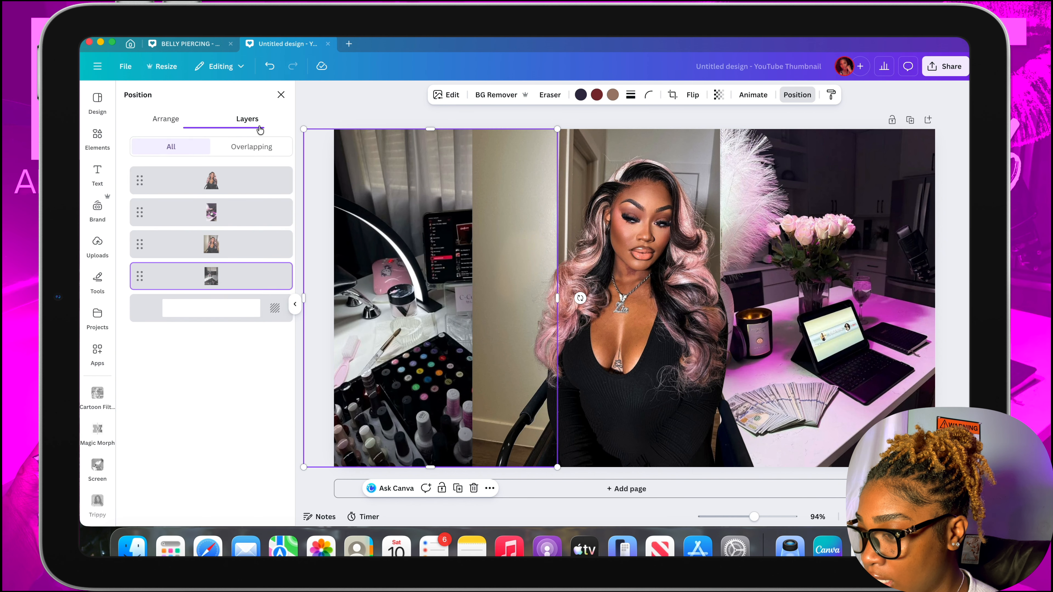
{"action": "left_click_drag", "start_coordinate": [228, 276], "coordinate": [222, 236]}
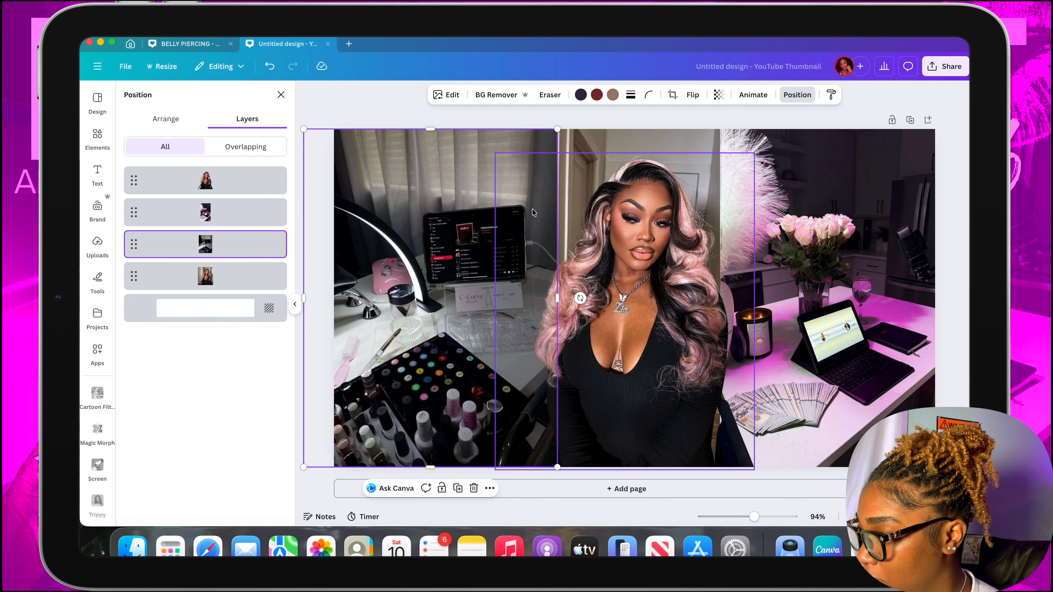
Try moving the purple-lit desk photo's layer down below the original portrait and return it to its place
{"action": "left_click", "coordinate": [829, 257]}
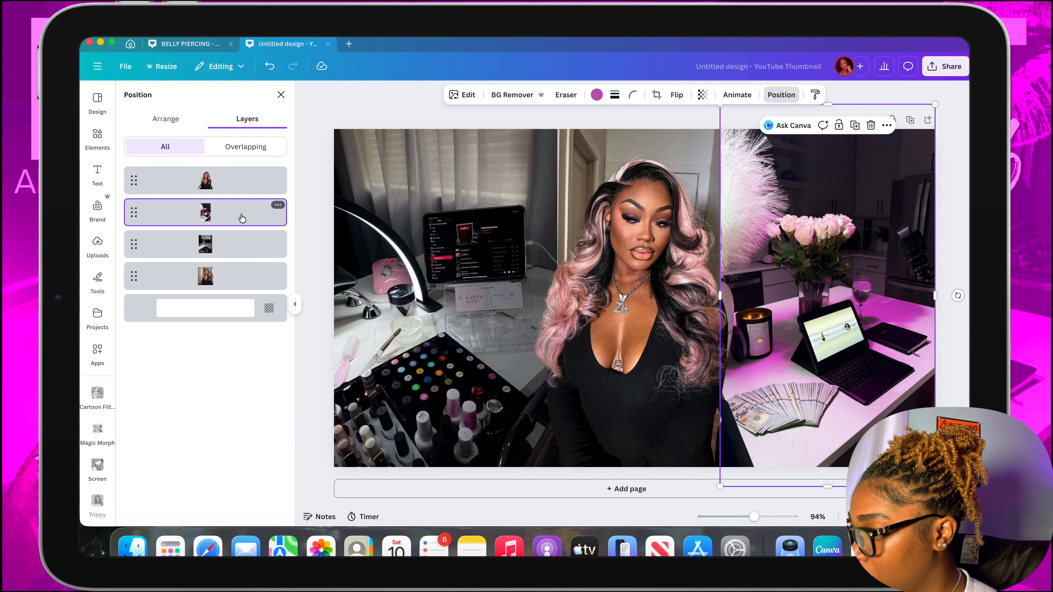
{"action": "left_click_drag", "start_coordinate": [243, 212], "coordinate": [232, 274]}
{"action": "left_click_drag", "start_coordinate": [235, 294], "coordinate": [235, 206]}
Search the Canva apps for "blend" to find an image blending app
{"action": "left_click", "coordinate": [97, 246]}
{"action": "scroll", "coordinate": [97, 264], "scroll_direction": "down", "scroll_amount": 3}
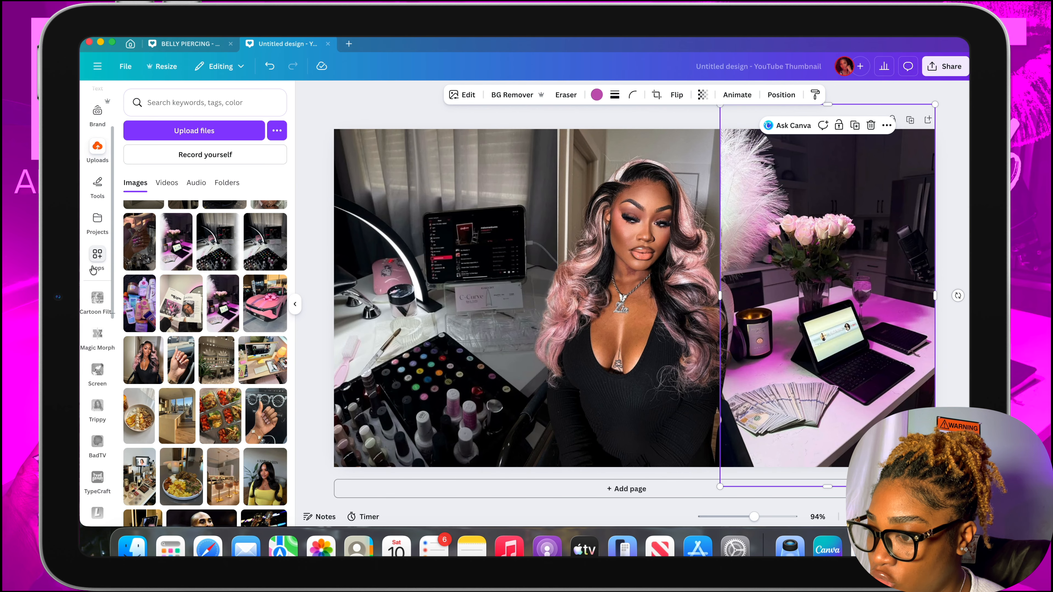
{"action": "left_click", "coordinate": [97, 262]}
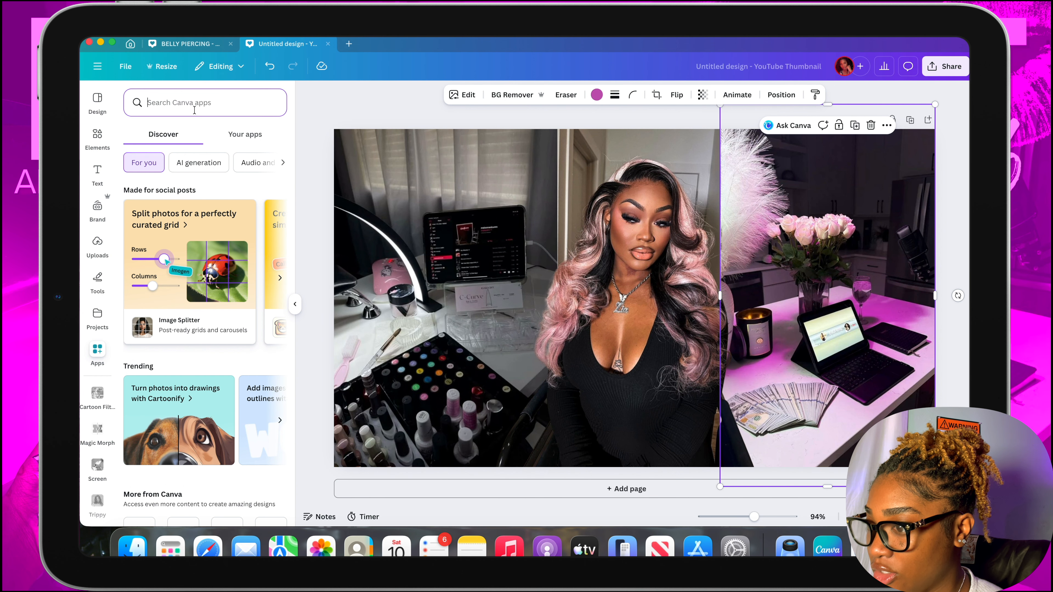
{"action": "type", "text": "blend"}
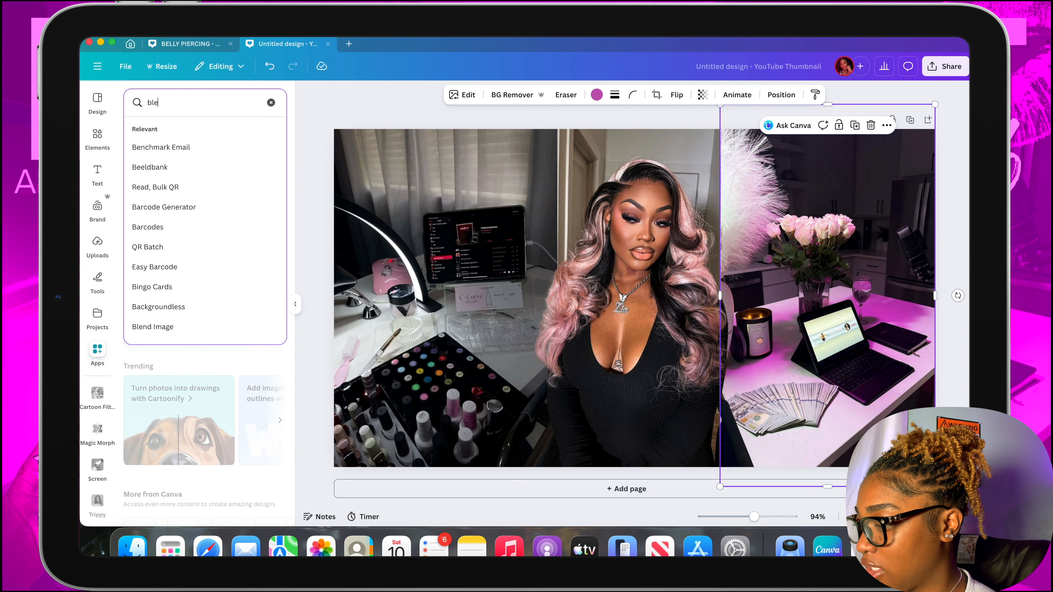
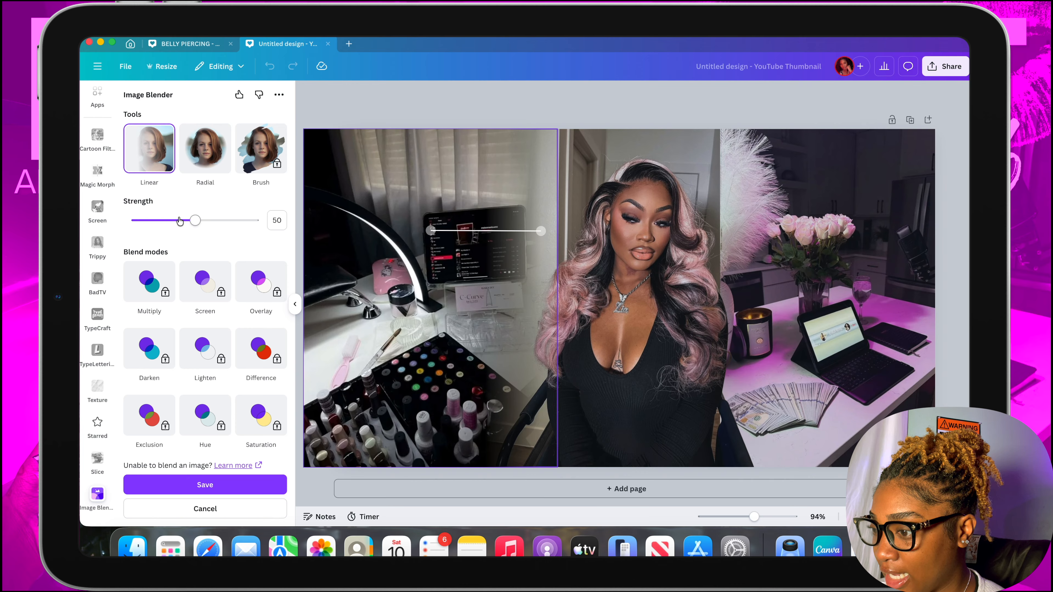
Fade the inner edge of the nail-polish desk photo with a Linear blend at strength 50 and save it
{"action": "mouse_move", "coordinate": [194, 221]}
{"action": "left_mouse_down"}
{"action": "mouse_move", "coordinate": [132, 218]}
{"action": "mouse_move", "coordinate": [230, 221]}
{"action": "mouse_move", "coordinate": [196, 224]}
{"action": "left_mouse_up"}
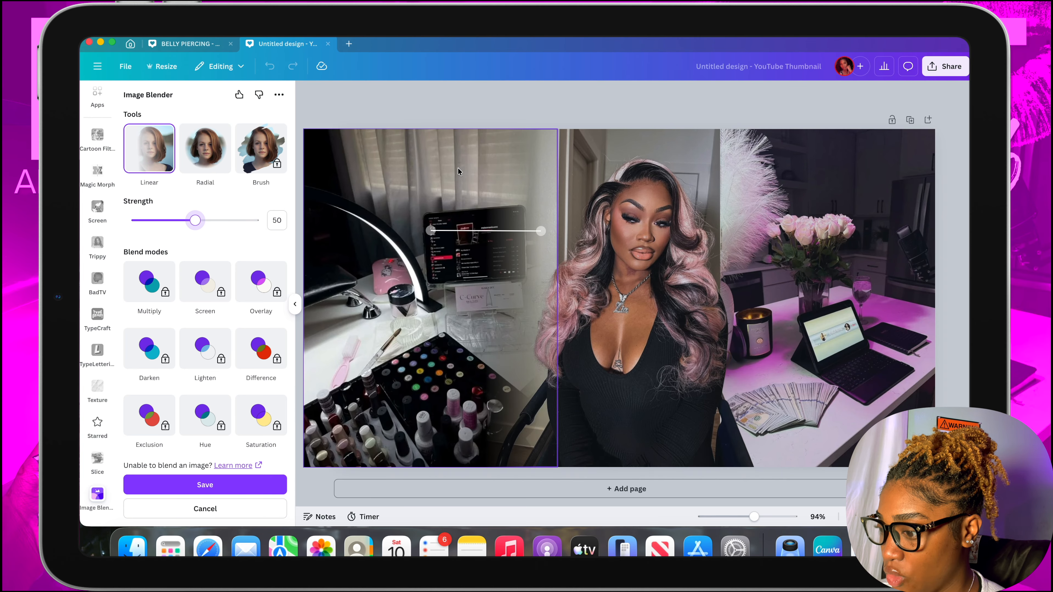
{"action": "left_click", "coordinate": [250, 492]}
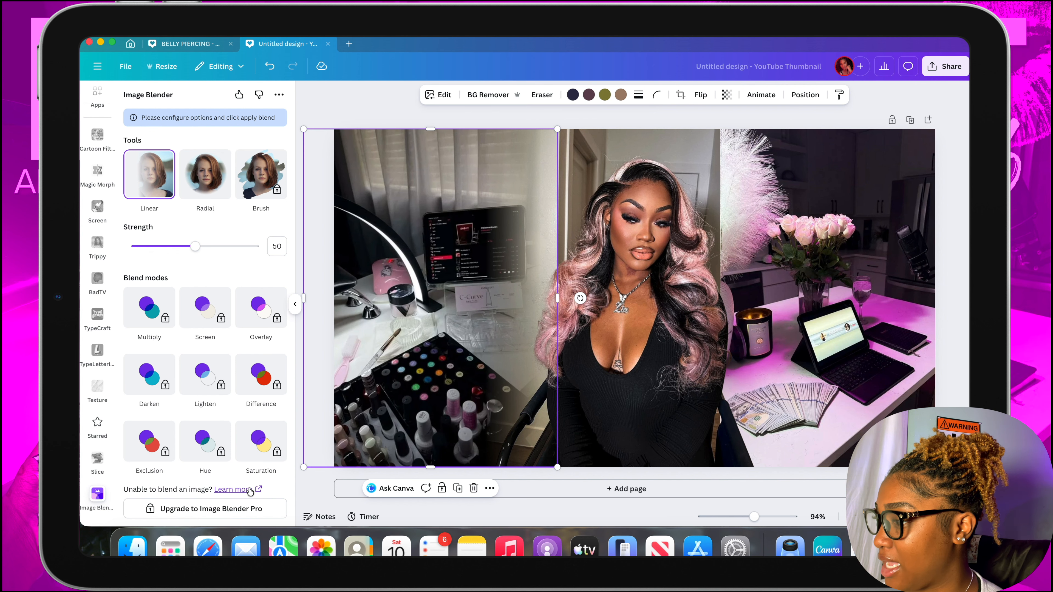
Fade the inner edge of the purple-lit desk photo with a Linear blend at strength 13 and save it
{"action": "left_click", "coordinate": [829, 373]}
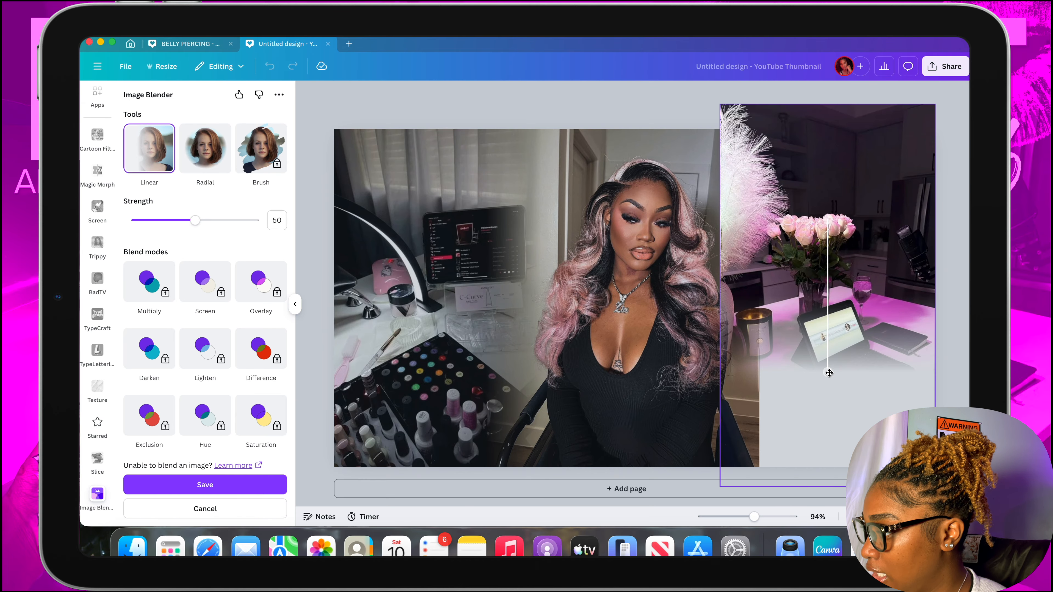
{"action": "left_click_drag", "start_coordinate": [828, 373], "coordinate": [731, 216]}
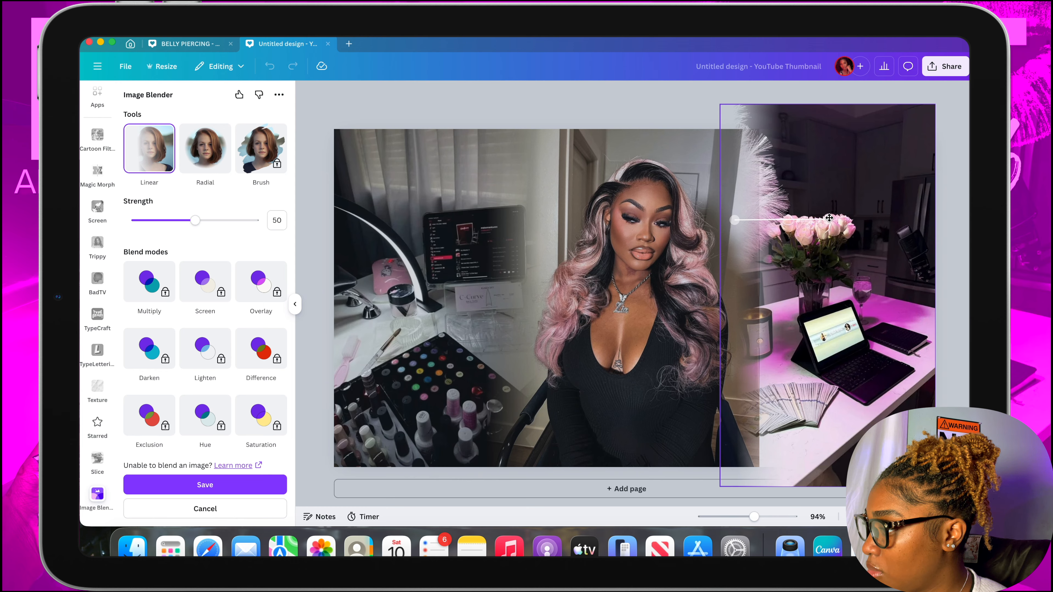
{"action": "left_click_drag", "start_coordinate": [829, 218], "coordinate": [758, 213]}
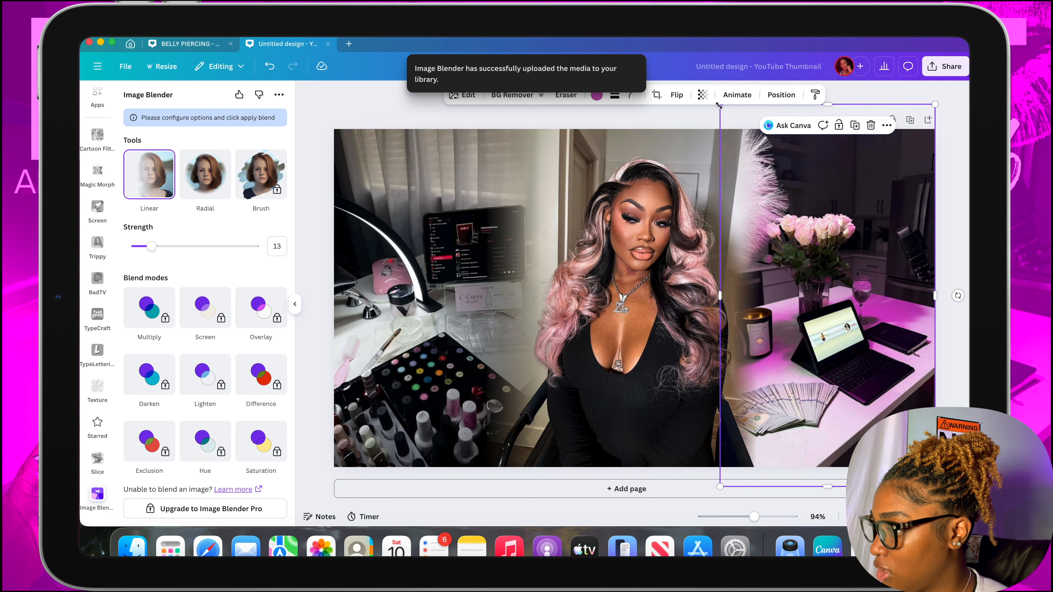
Enlarge the blended purple-lit desk photo and shift it slightly down to cover the area beside the portrait
{"action": "left_click_drag", "start_coordinate": [719, 105], "coordinate": [620, 79]}
{"action": "left_click_drag", "start_coordinate": [802, 210], "coordinate": [817, 240]}
{"action": "left_click", "coordinate": [309, 356]}
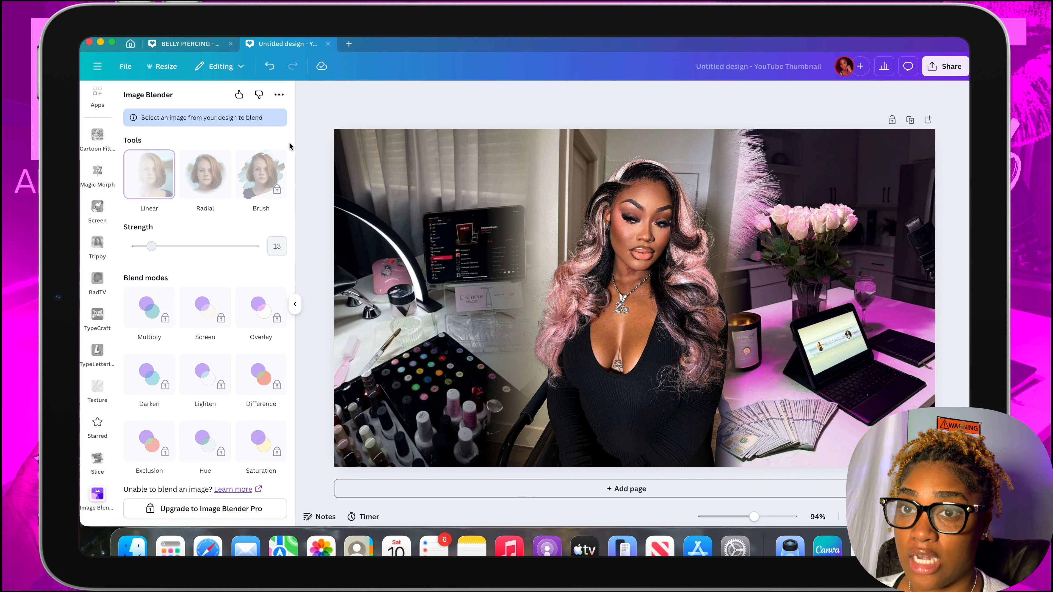
Add the uploaded photo of the hand with pink chrome nails and place it over the nail-polish desk photo
{"action": "scroll", "coordinate": [103, 253], "scroll_direction": "up", "scroll_amount": 6}
{"action": "left_click", "coordinate": [103, 253]}
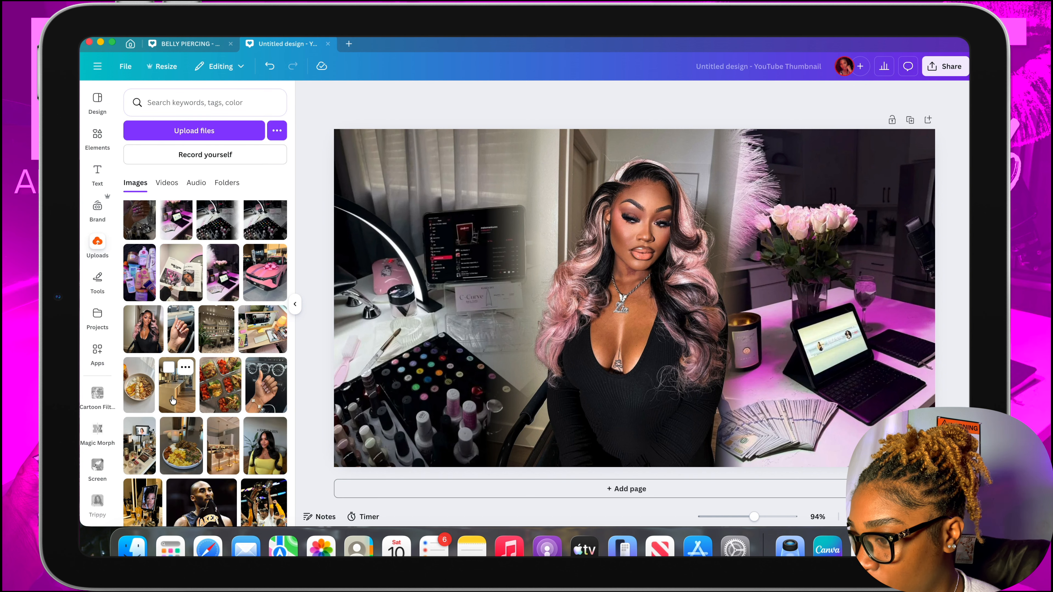
{"action": "scroll", "coordinate": [173, 400], "scroll_direction": "up", "scroll_amount": 2}
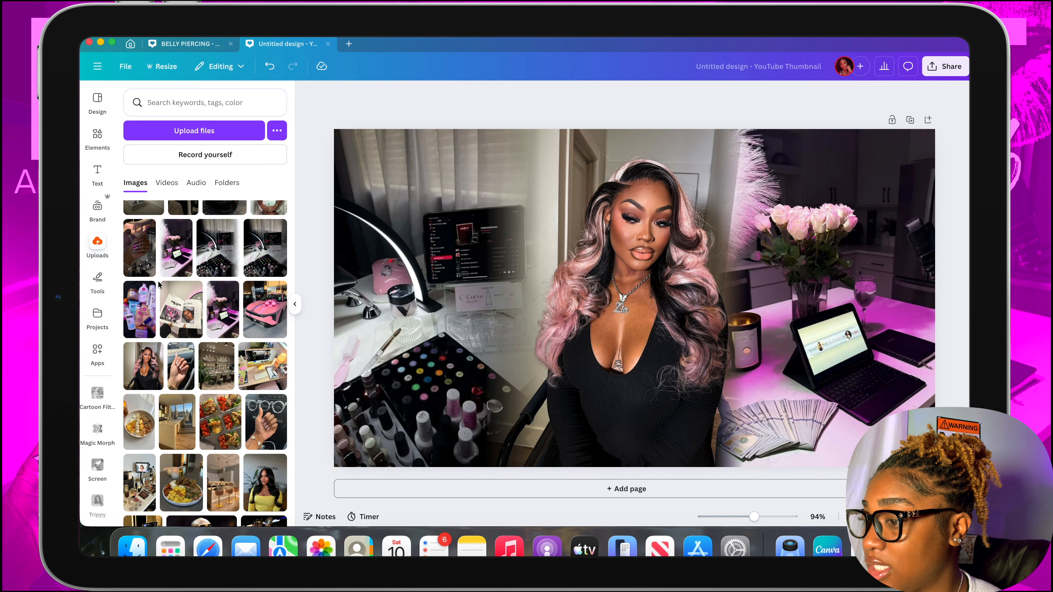
{"action": "left_click", "coordinate": [141, 262]}
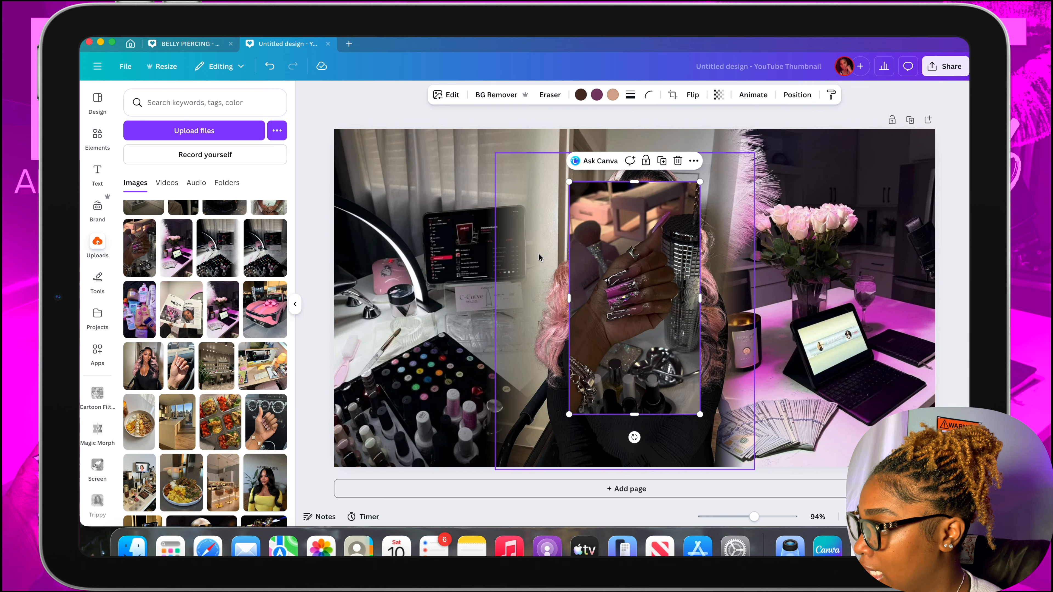
{"action": "left_click_drag", "start_coordinate": [634, 269], "coordinate": [447, 304]}
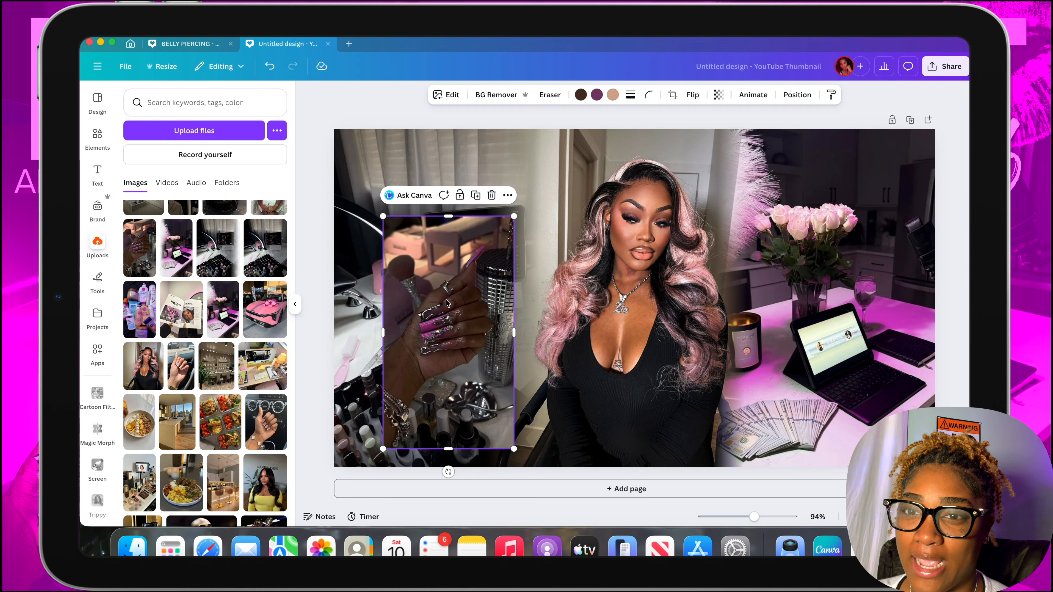
{"action": "left_click_drag", "start_coordinate": [446, 303], "coordinate": [432, 303]}
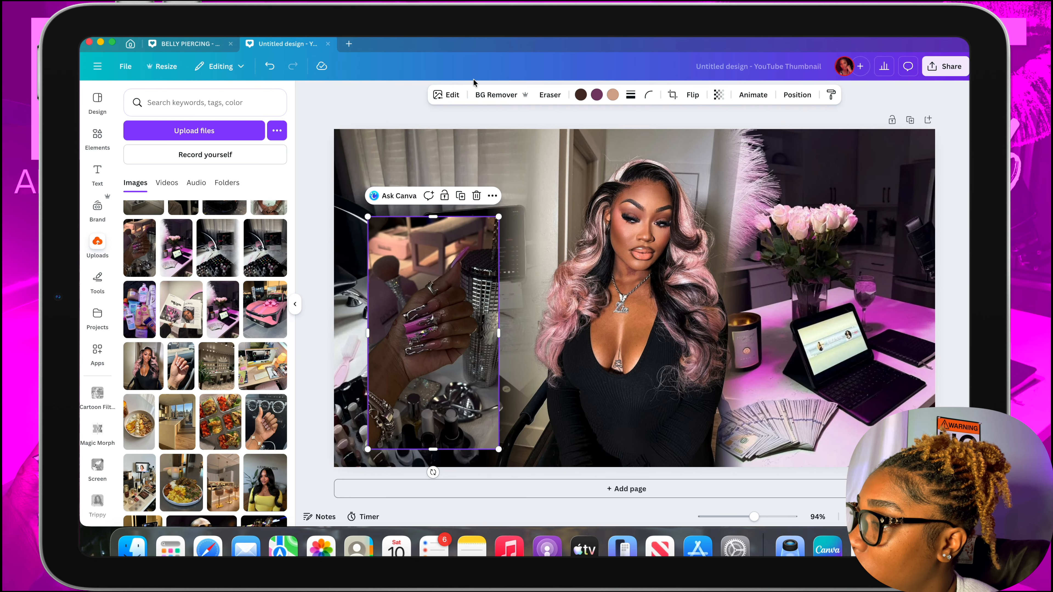
Remove the background of the nails photo and reposition the hand cutout at the lower outer corner of the nail-polish desk side
{"action": "left_click", "coordinate": [488, 94]}
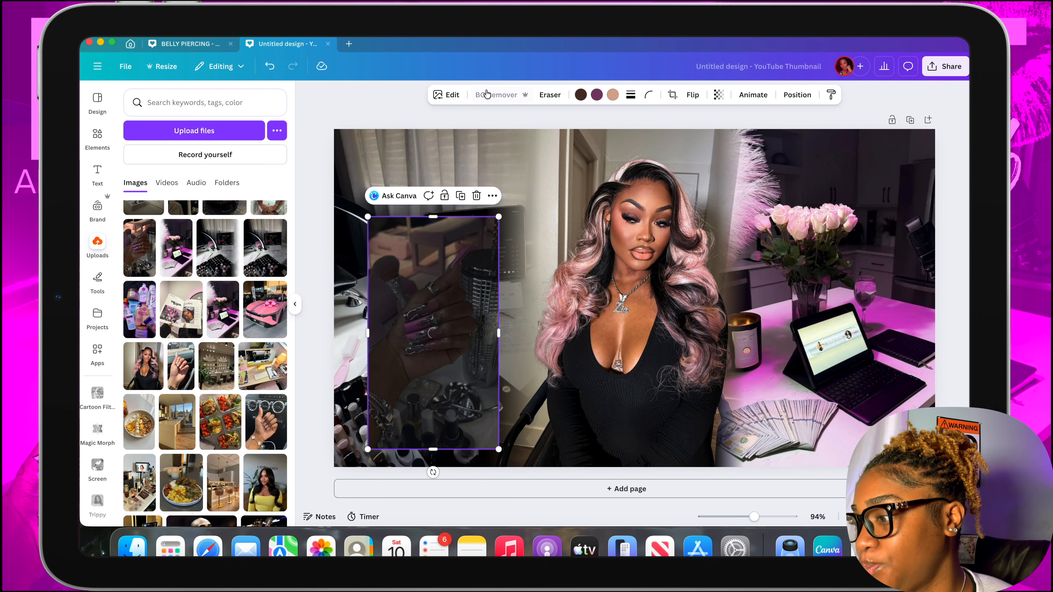
{"action": "left_click_drag", "start_coordinate": [455, 310], "coordinate": [413, 339]}
{"action": "left_click_drag", "start_coordinate": [456, 246], "coordinate": [472, 248]}
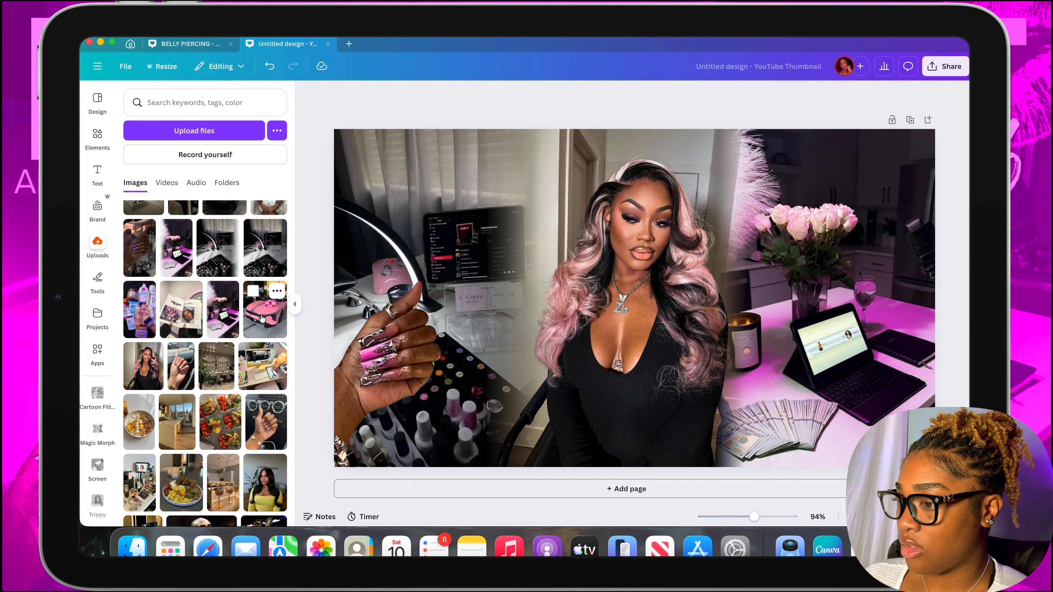
Add the uploaded pink car photo and fit it into a circle frame from the basic shapes
{"action": "left_click", "coordinate": [262, 317]}
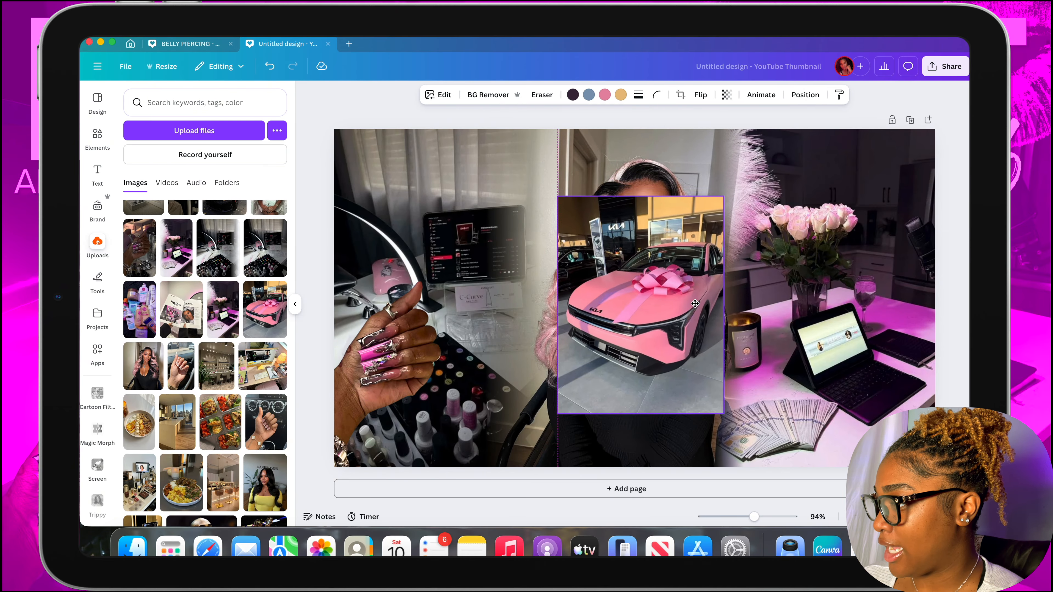
{"action": "left_click_drag", "start_coordinate": [647, 302], "coordinate": [755, 286]}
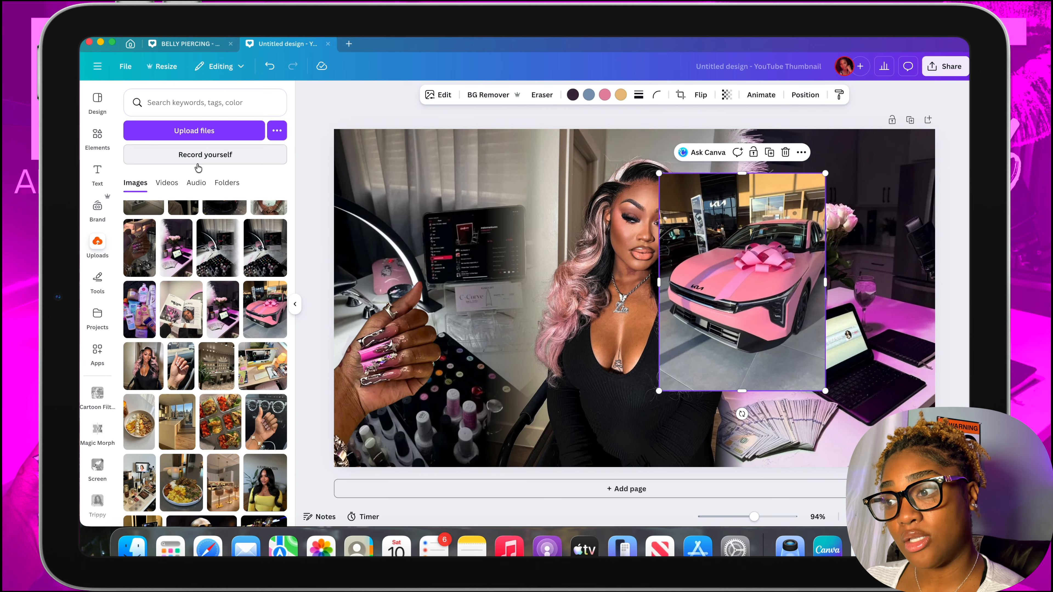
{"action": "left_click", "coordinate": [96, 137]}
{"action": "left_click", "coordinate": [192, 106]}
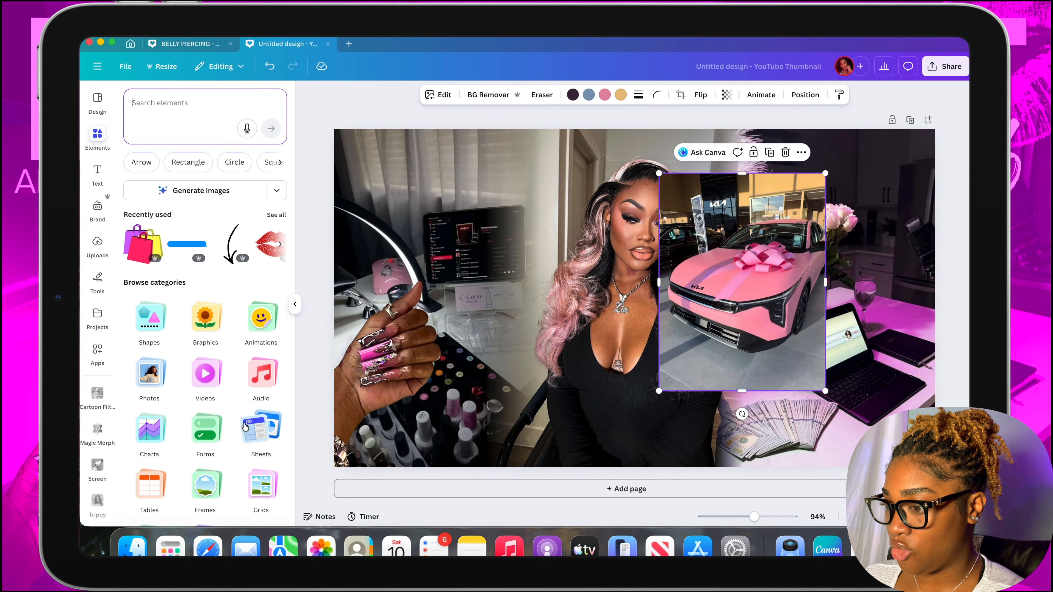
{"action": "scroll", "coordinate": [261, 415], "scroll_direction": "down", "scroll_amount": 2}
{"action": "left_click", "coordinate": [208, 440]}
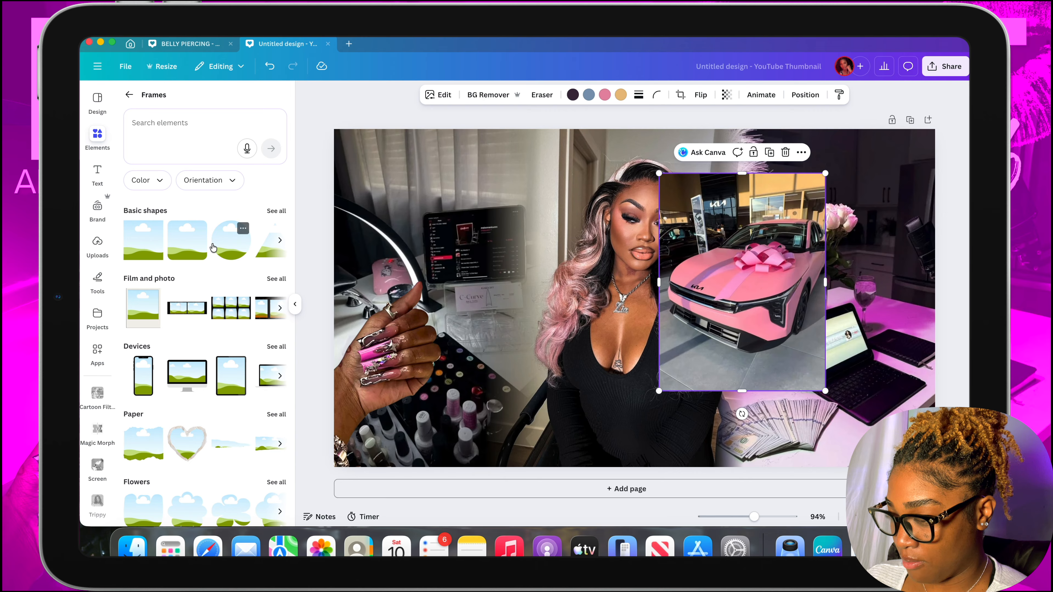
{"action": "left_click", "coordinate": [228, 246]}
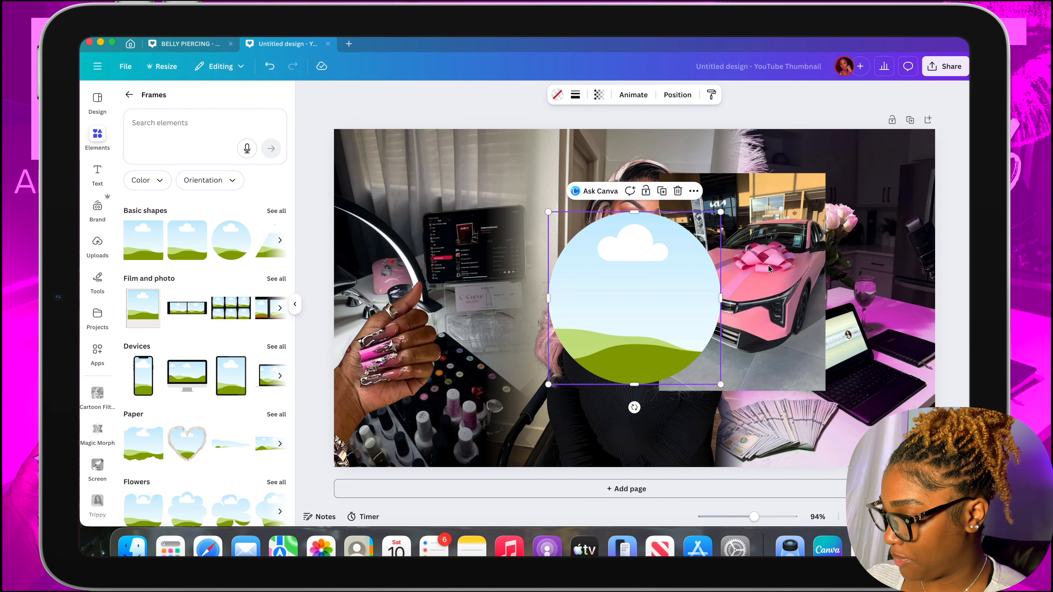
{"action": "left_click_drag", "start_coordinate": [761, 264], "coordinate": [637, 292]}
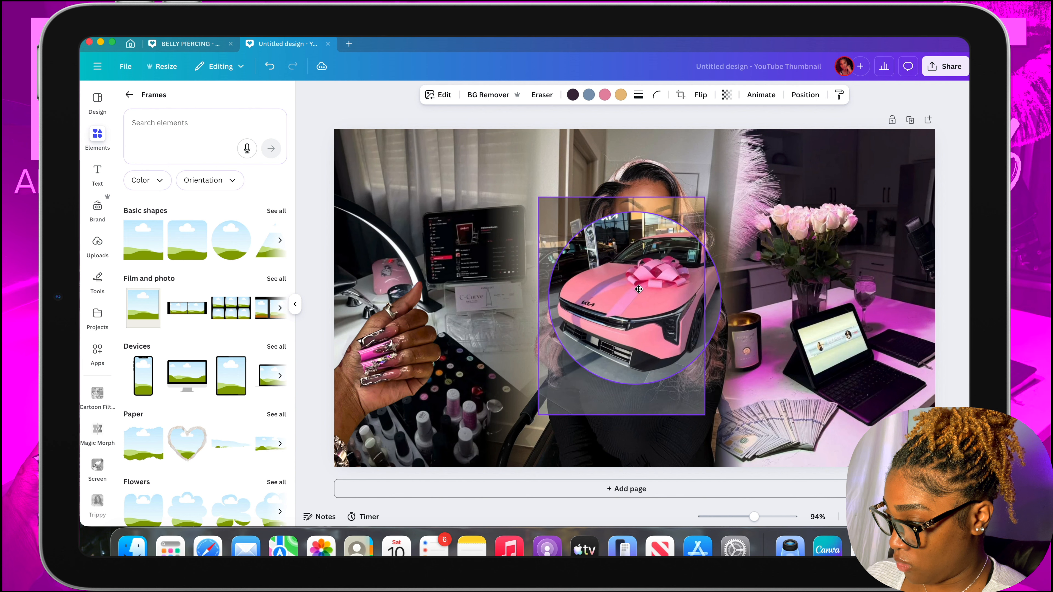
{"action": "left_click", "coordinate": [643, 290]}
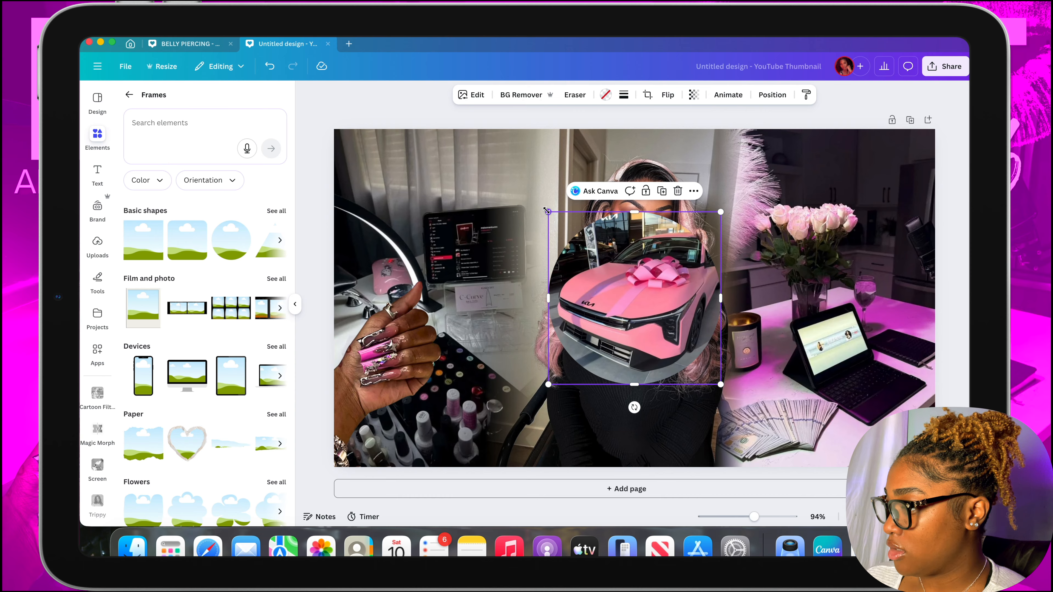
Shrink the circular car image between the portrait's face and the roses, and move its layer directly below the portrait cutout
{"action": "left_click_drag", "start_coordinate": [547, 211], "coordinate": [630, 294]}
{"action": "left_click_drag", "start_coordinate": [661, 346], "coordinate": [727, 259]}
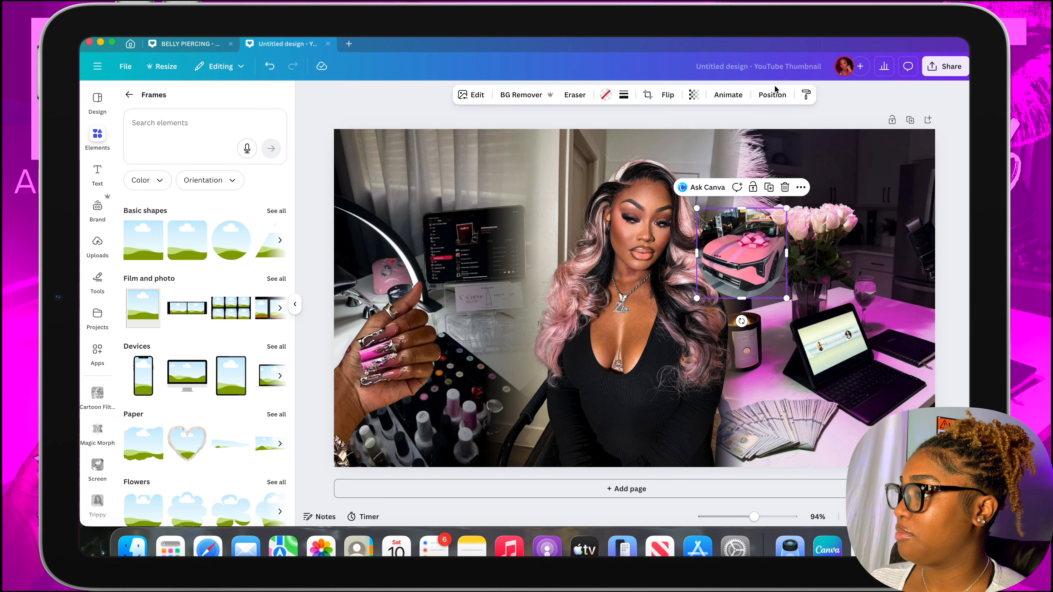
{"action": "left_click", "coordinate": [772, 94]}
{"action": "left_click_drag", "start_coordinate": [208, 173], "coordinate": [210, 263]}
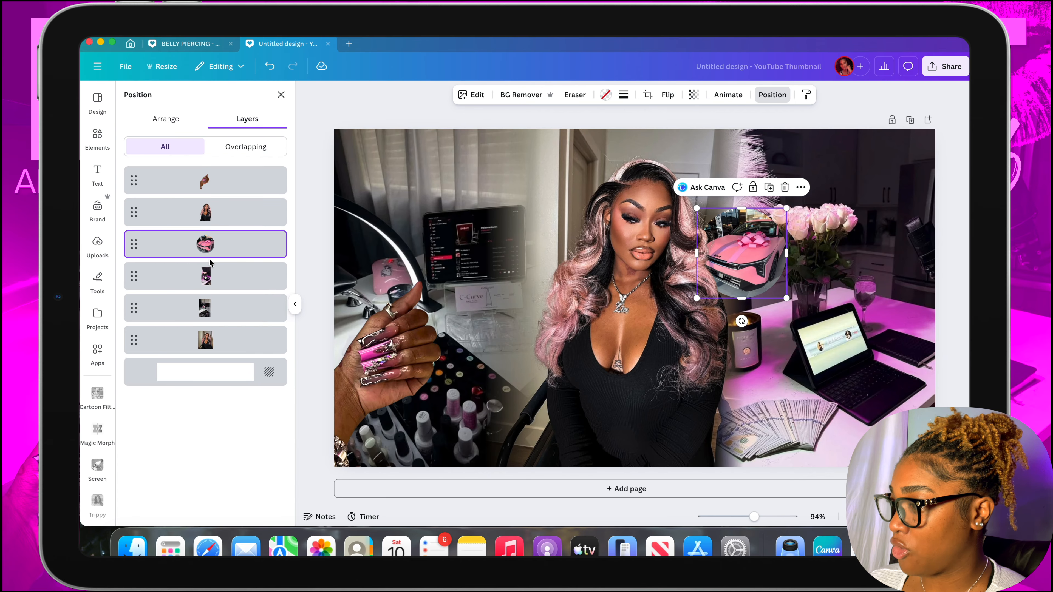
Search the elements for "circle" and browse the graphics for a ring to outline the car image
{"action": "left_click", "coordinate": [96, 244]}
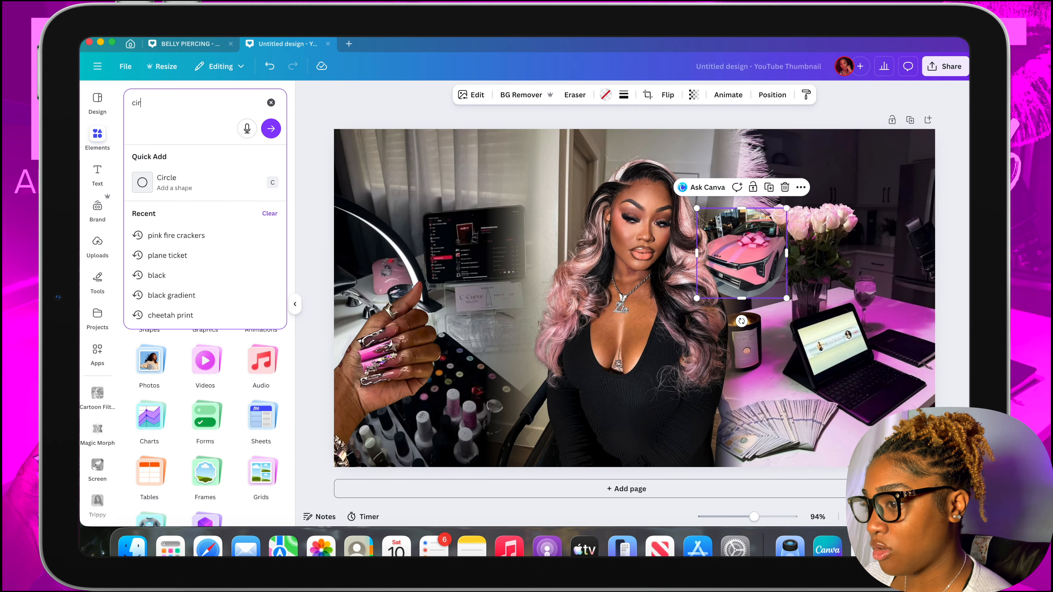
{"action": "type", "text": "rcle"}
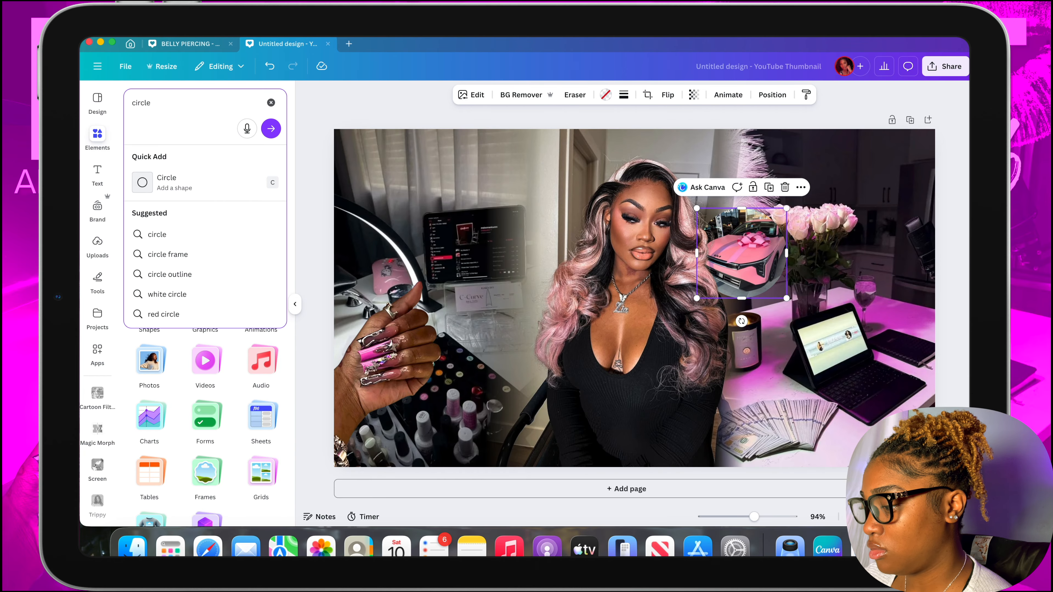
{"action": "key", "text": "Return"}
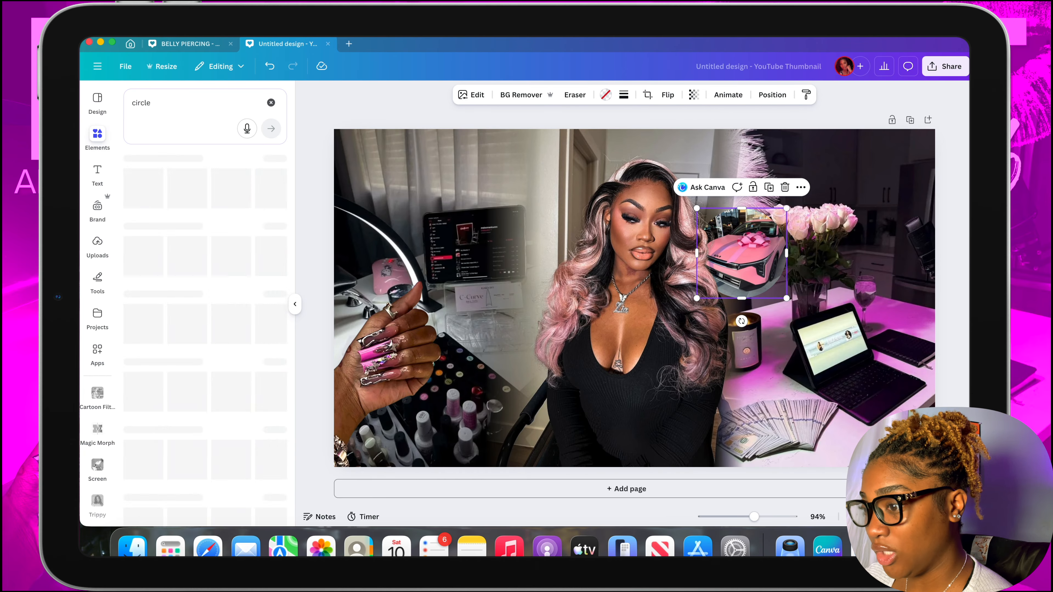
{"action": "left_click", "coordinate": [272, 276]}
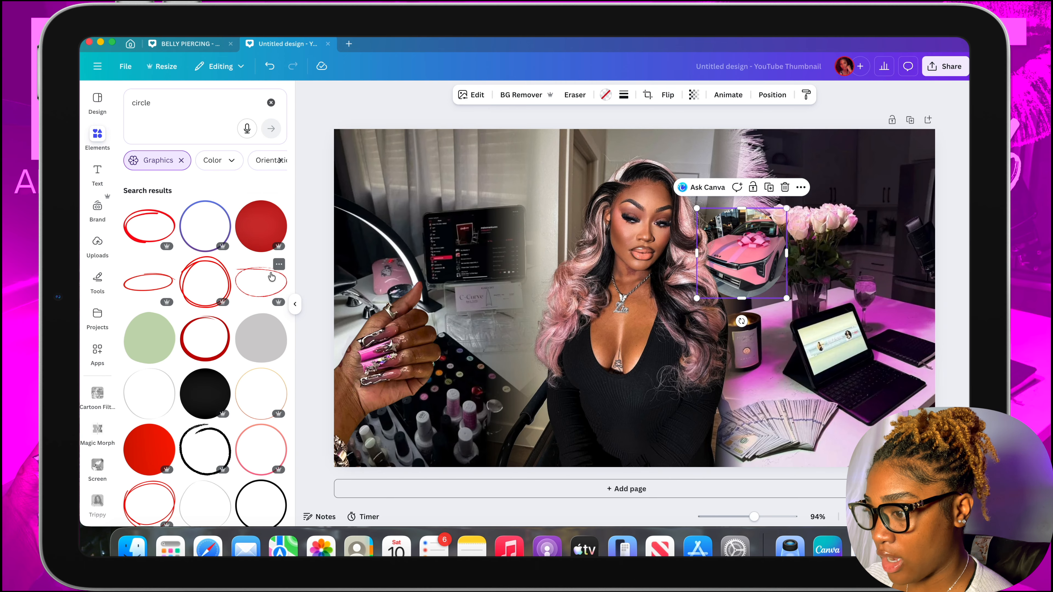
{"action": "scroll", "coordinate": [254, 335], "scroll_direction": "down", "scroll_amount": 2}
{"action": "scroll", "coordinate": [253, 335], "scroll_direction": "down", "scroll_amount": 6}
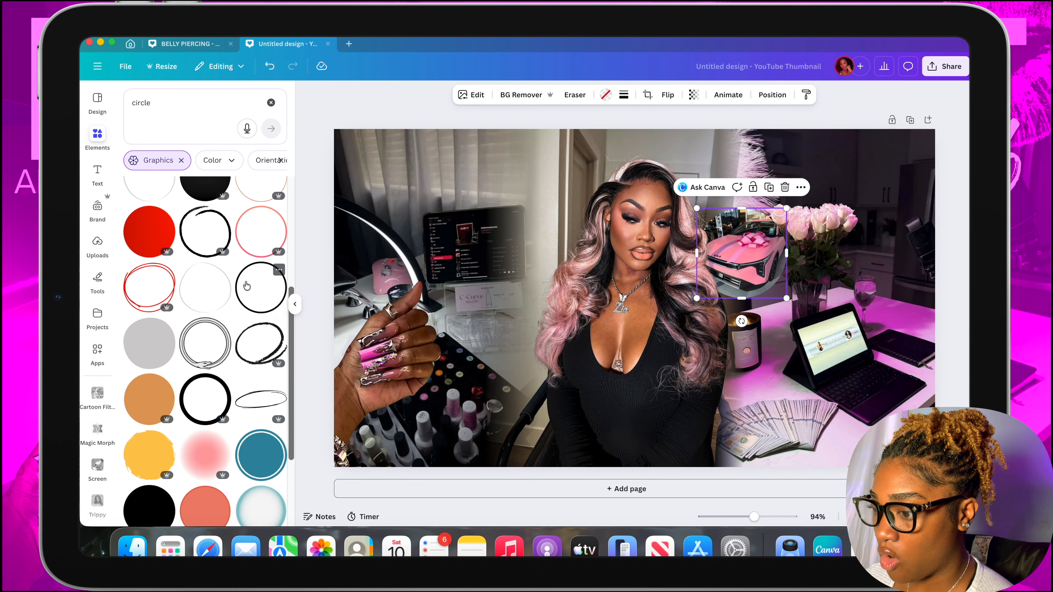
{"action": "scroll", "coordinate": [206, 415], "scroll_direction": "down", "scroll_amount": 6}
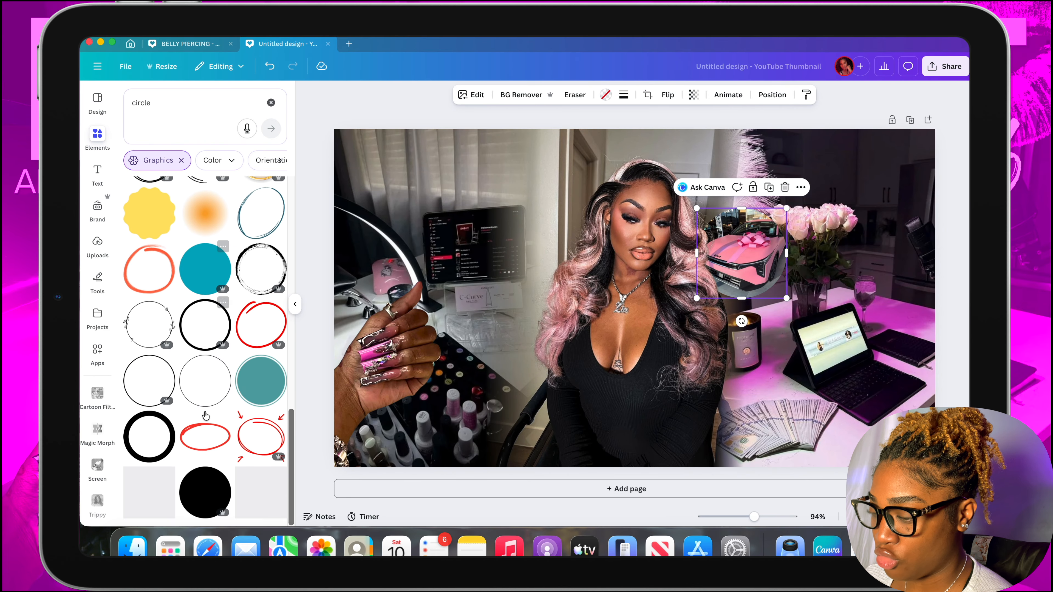
{"action": "scroll", "coordinate": [215, 391], "scroll_direction": "down", "scroll_amount": 5}
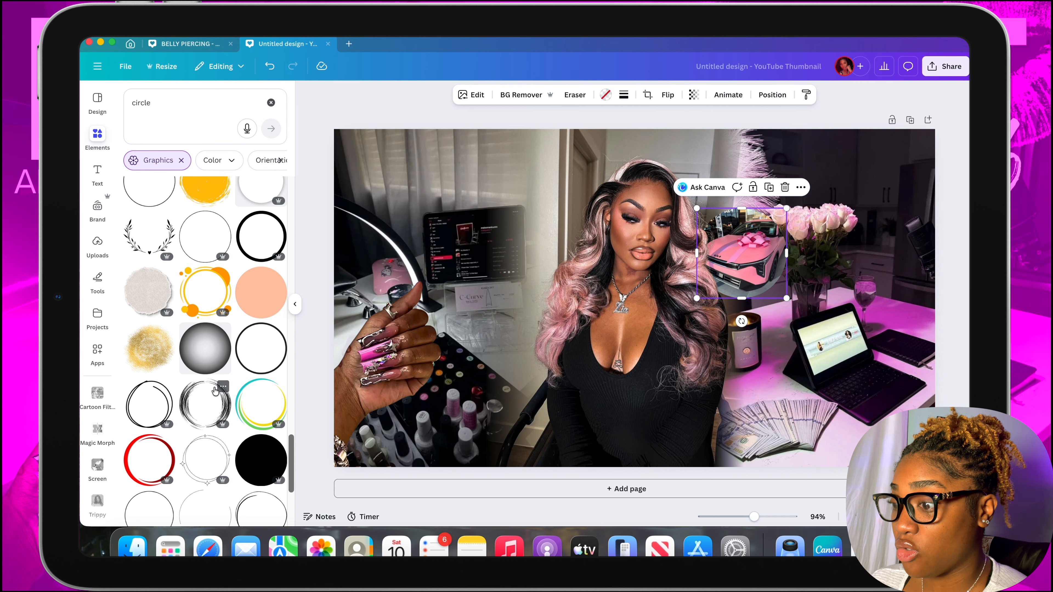
{"action": "scroll", "coordinate": [211, 373], "scroll_direction": "down", "scroll_amount": 3}
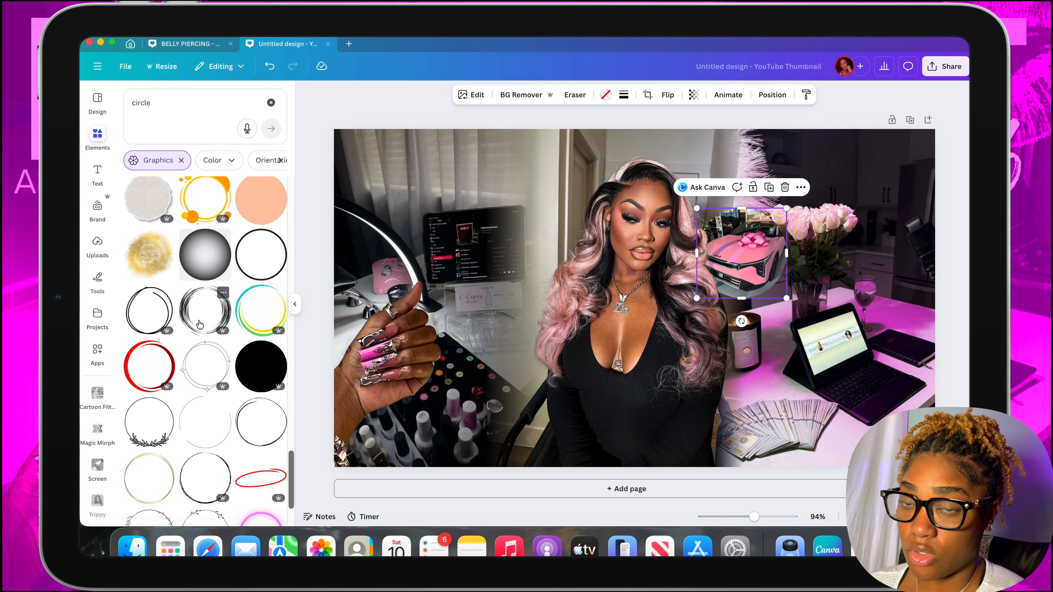
Add the pink ring image and scale it to fit as a border around the circular car image
{"action": "left_click", "coordinate": [97, 318]}
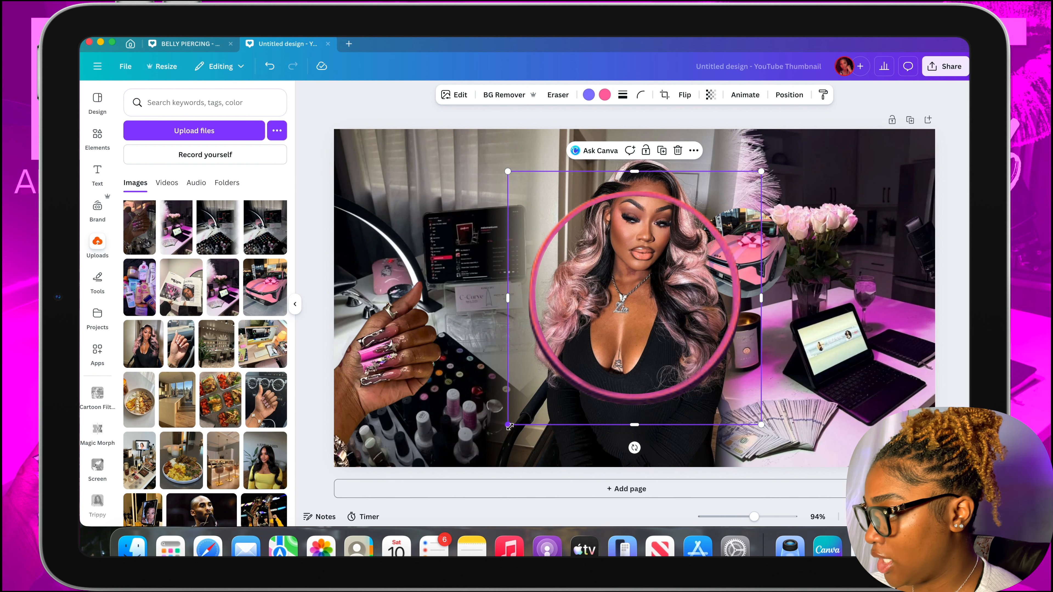
{"action": "left_click_drag", "start_coordinate": [510, 425], "coordinate": [653, 280]}
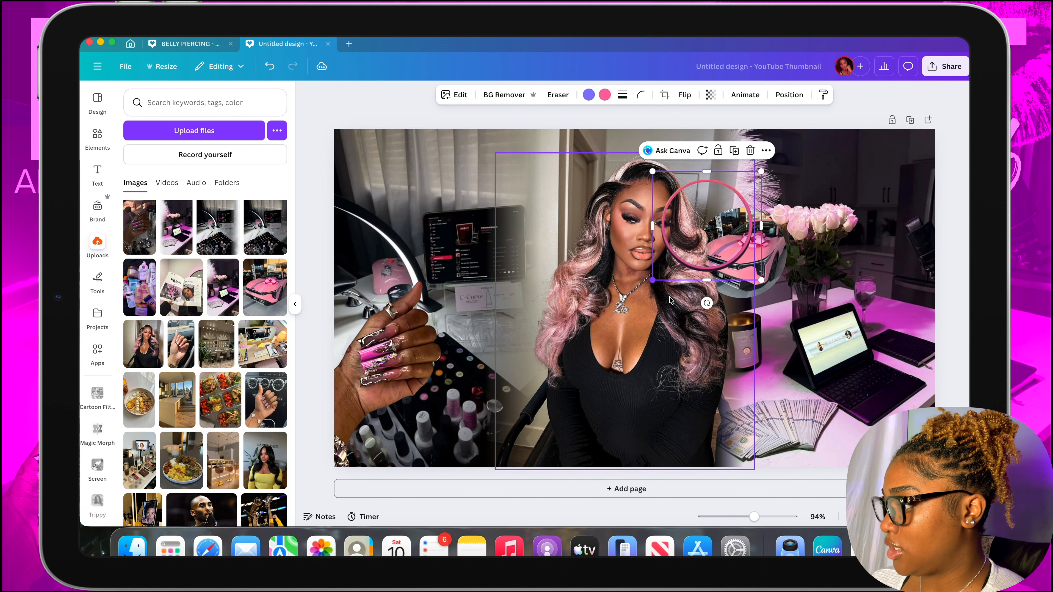
{"action": "left_click_drag", "start_coordinate": [747, 179], "coordinate": [782, 196]}
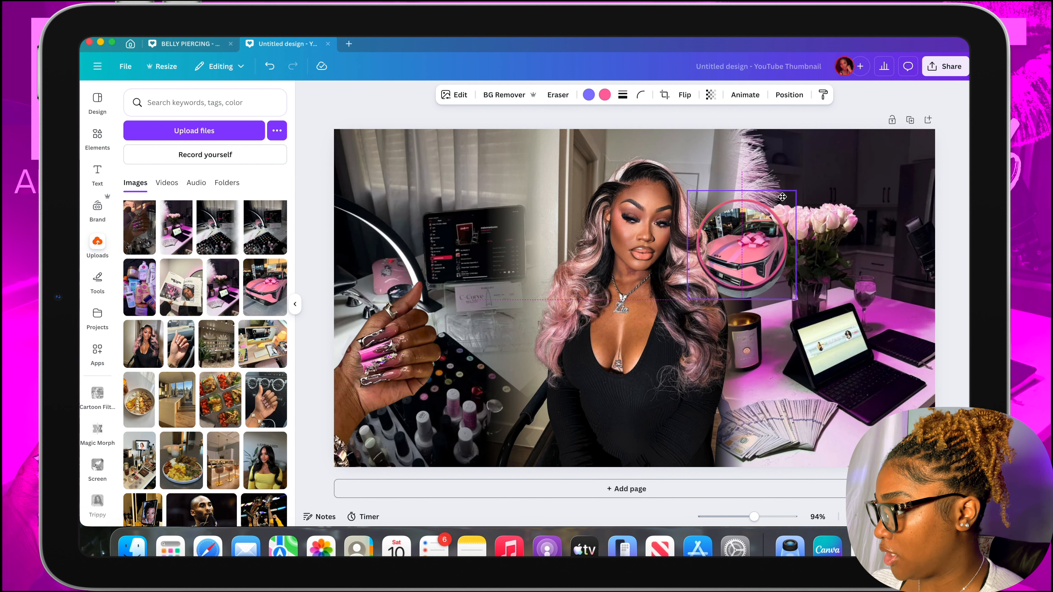
{"action": "scroll", "coordinate": [783, 199], "scroll_direction": "up", "scroll_amount": 6}
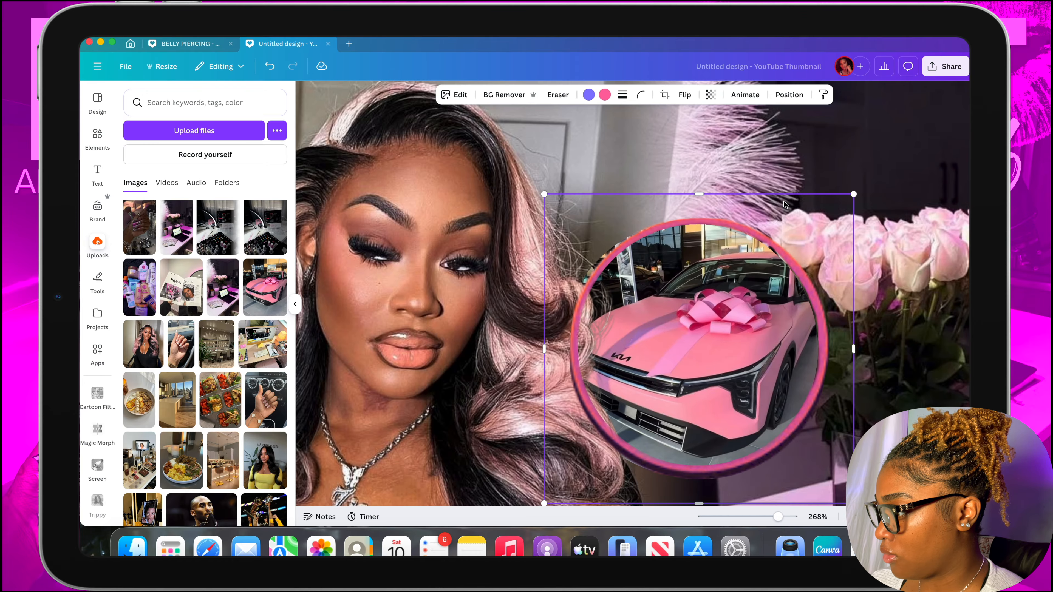
{"action": "left_click_drag", "start_coordinate": [541, 196], "coordinate": [537, 188]}
{"action": "scroll", "coordinate": [593, 250], "scroll_direction": "down", "scroll_amount": 2}
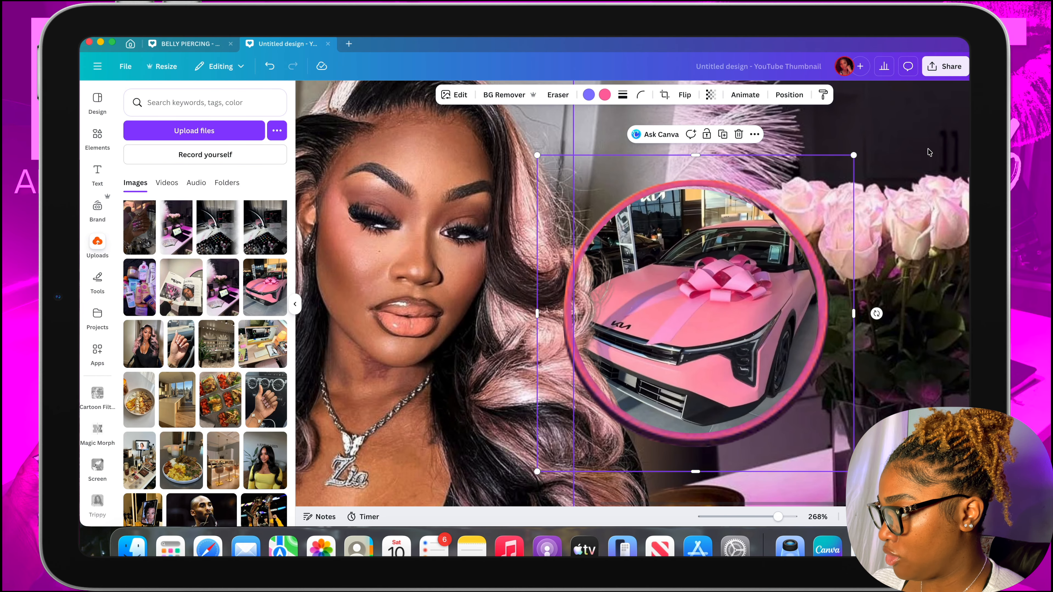
{"action": "left_click_drag", "start_coordinate": [854, 156], "coordinate": [846, 158]}
Add a heading text box to the thumbnail and format it in white with the Anton font
{"action": "scroll", "coordinate": [634, 291], "scroll_direction": "down", "scroll_amount": 10}
{"action": "left_click", "coordinate": [98, 174]}
{"action": "left_click", "coordinate": [180, 259]}
{"action": "left_click", "coordinate": [539, 95]}
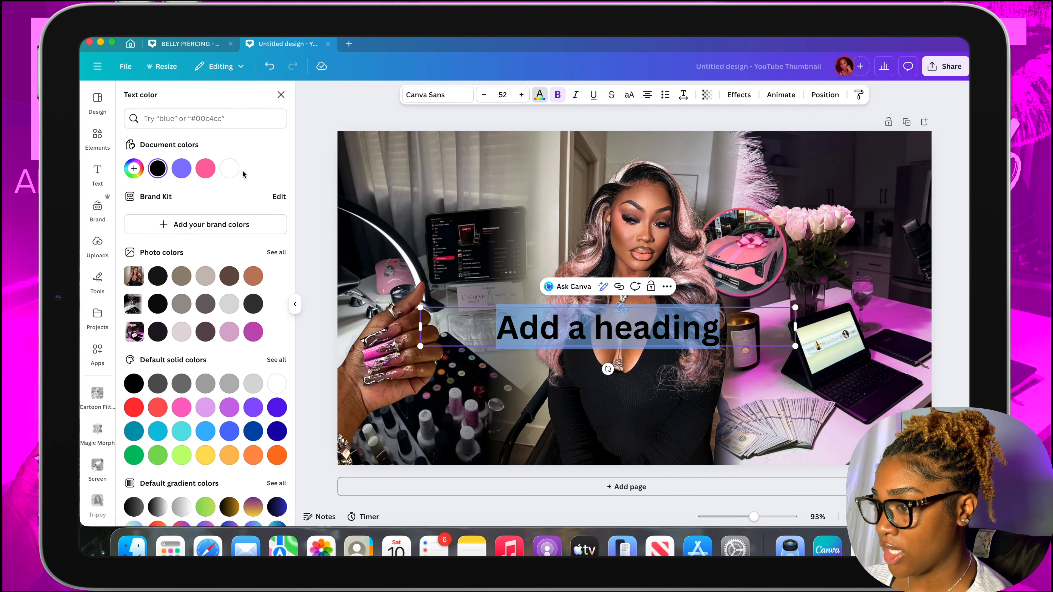
{"action": "left_click", "coordinate": [232, 169]}
{"action": "left_click", "coordinate": [437, 95]}
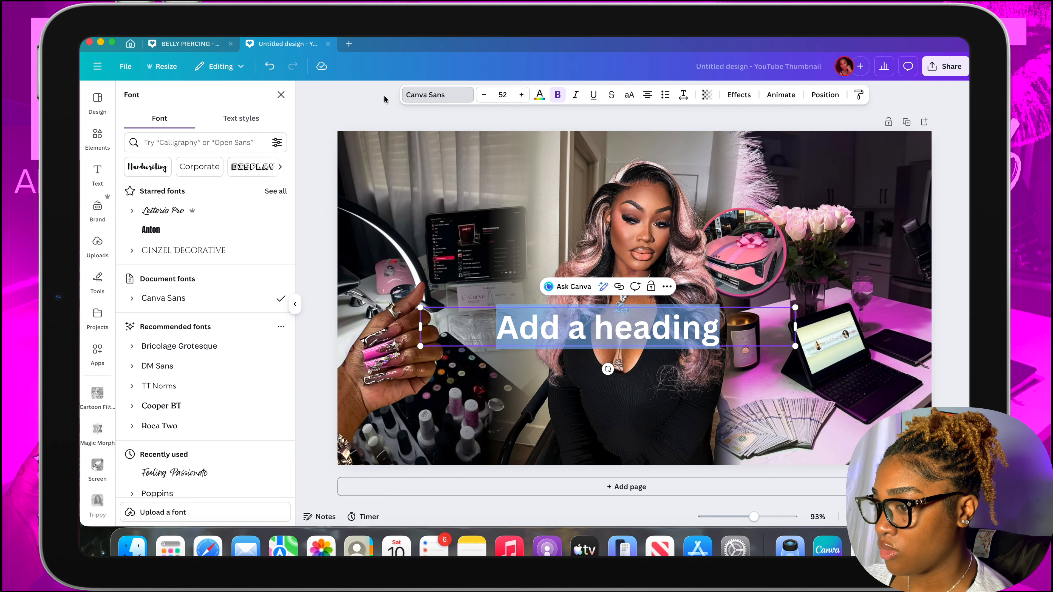
{"action": "left_click", "coordinate": [194, 237]}
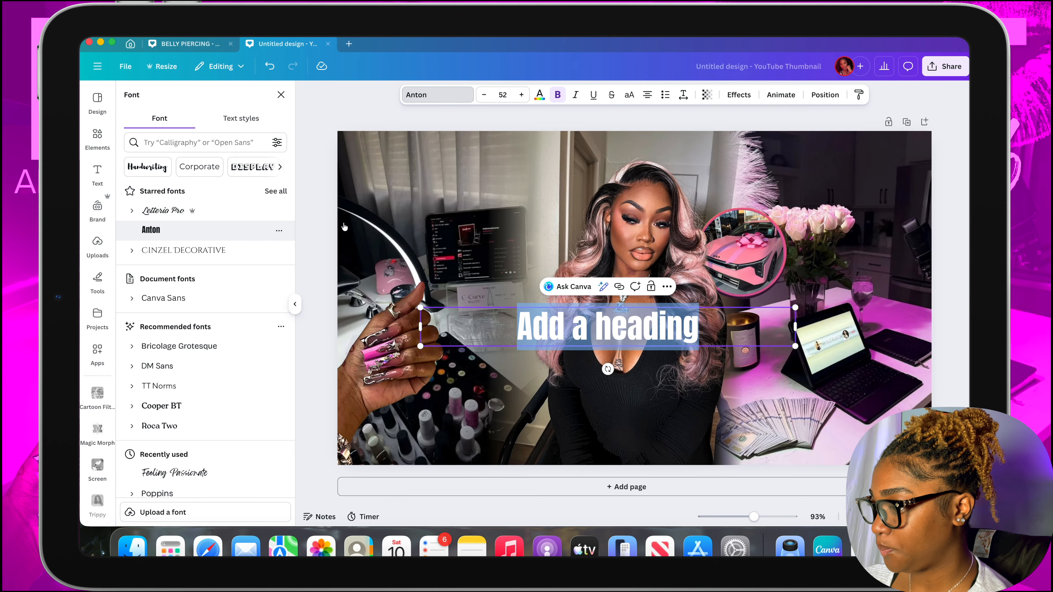
Enlarge the heading to span the thumbnail and replace its text with "NEW YEAR RESET"
{"action": "left_click_drag", "start_coordinate": [420, 307], "coordinate": [322, 281]}
{"action": "left_click", "coordinate": [813, 311]}
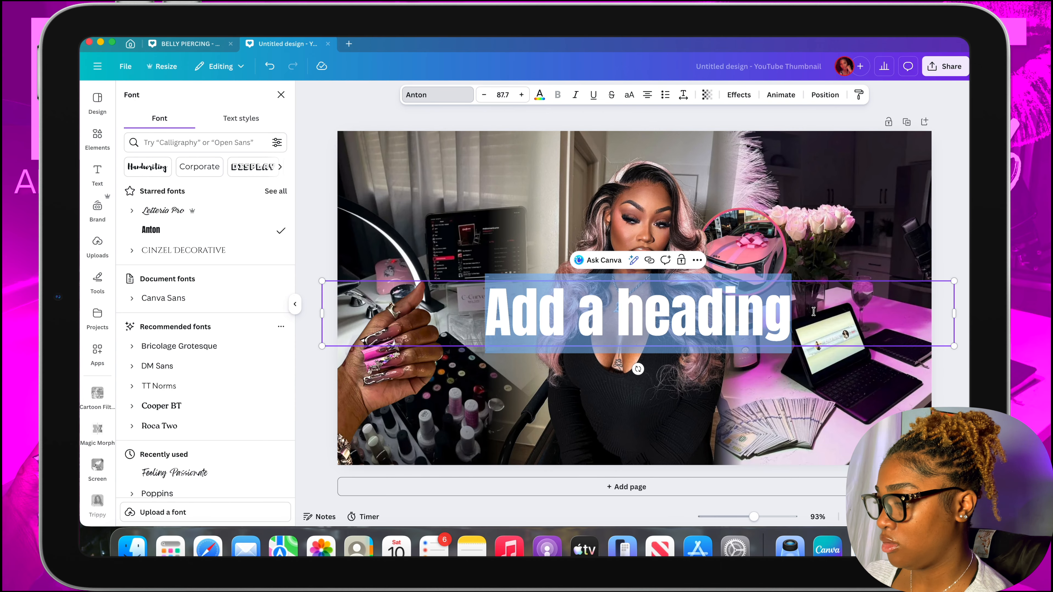
{"action": "key", "text": "super+a"}
{"action": "type", "text": "NEW YEAR RESET"}
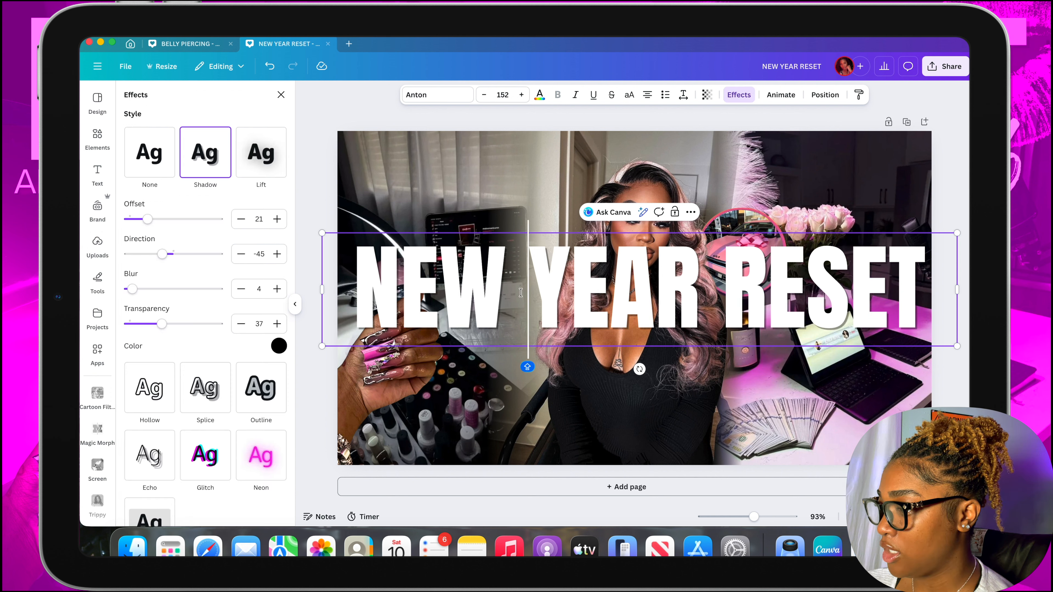
Color the word "YEAR" in the heading black
{"action": "left_click_drag", "start_coordinate": [522, 292], "coordinate": [699, 291]}
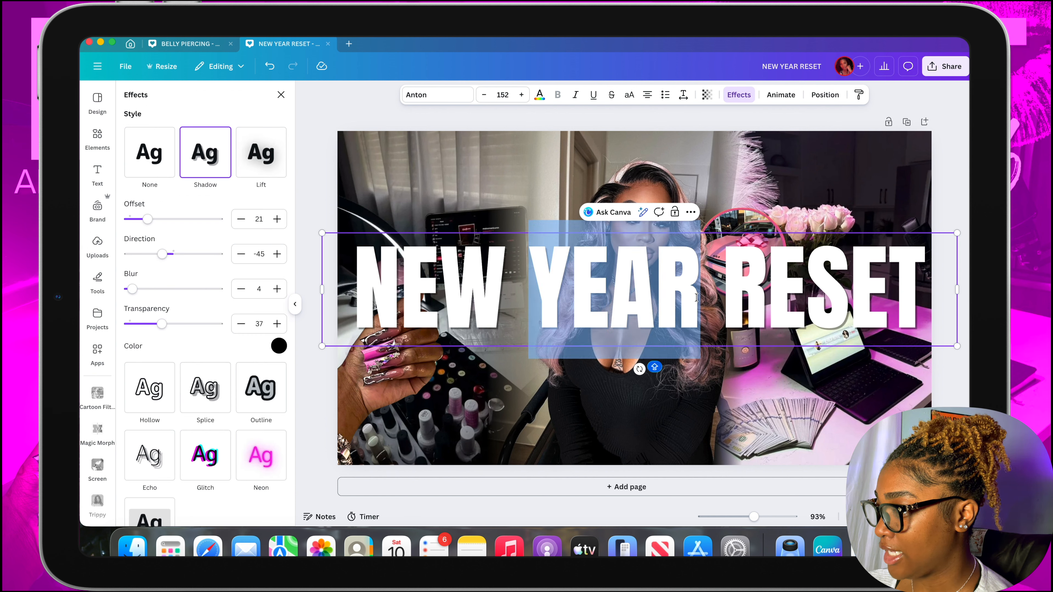
{"action": "left_click", "coordinate": [539, 96]}
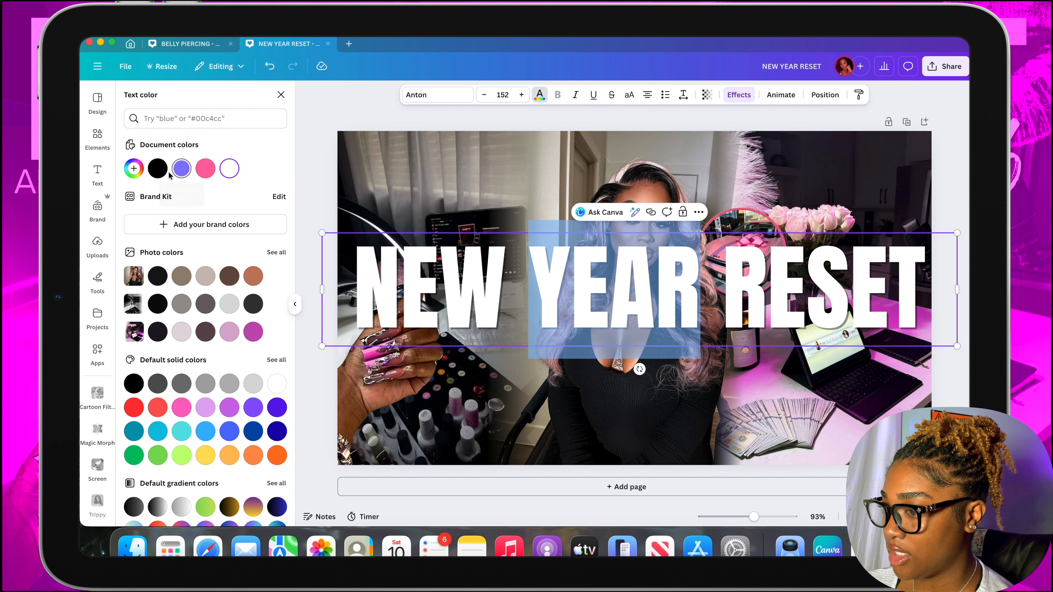
{"action": "left_click", "coordinate": [161, 169]}
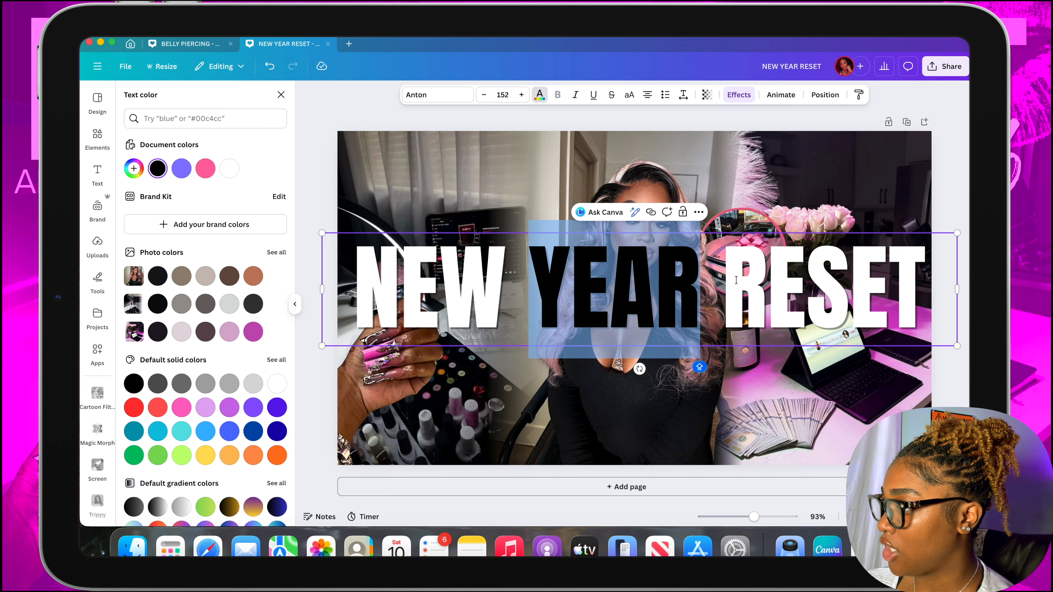
Color the word "RESET" in the heading light pink, #FFB6D3
{"action": "left_click", "coordinate": [722, 283]}
{"action": "left_click_drag", "start_coordinate": [722, 284], "coordinate": [924, 287]}
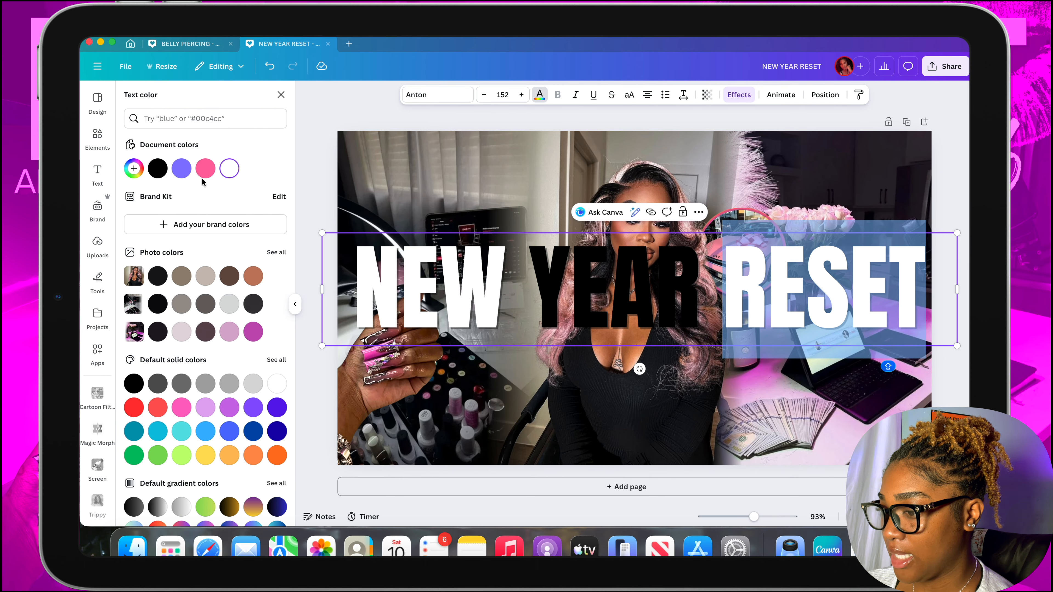
{"action": "left_click", "coordinate": [205, 169]}
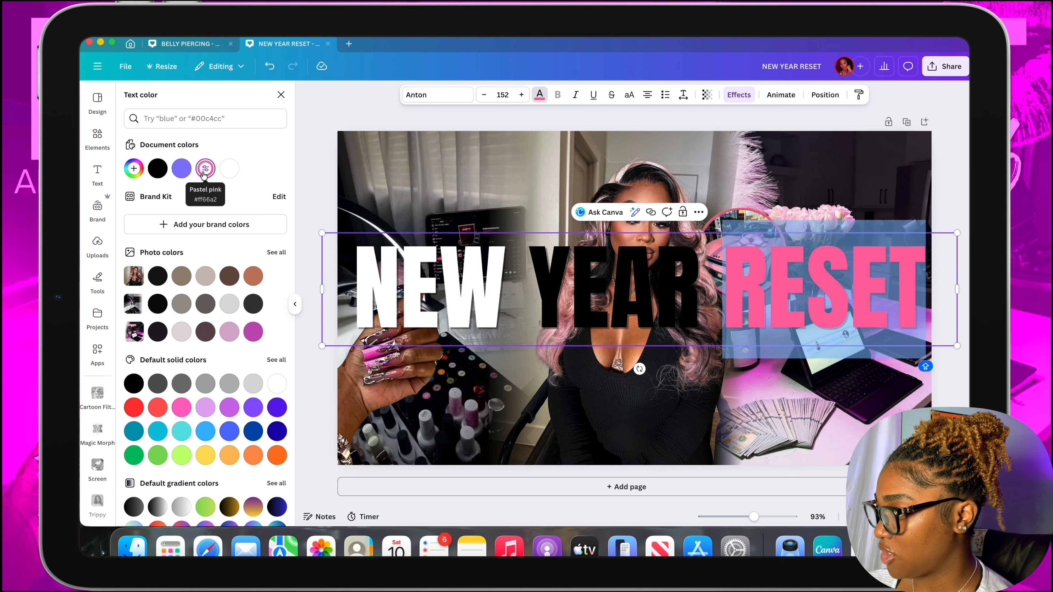
{"action": "left_click", "coordinate": [134, 170]}
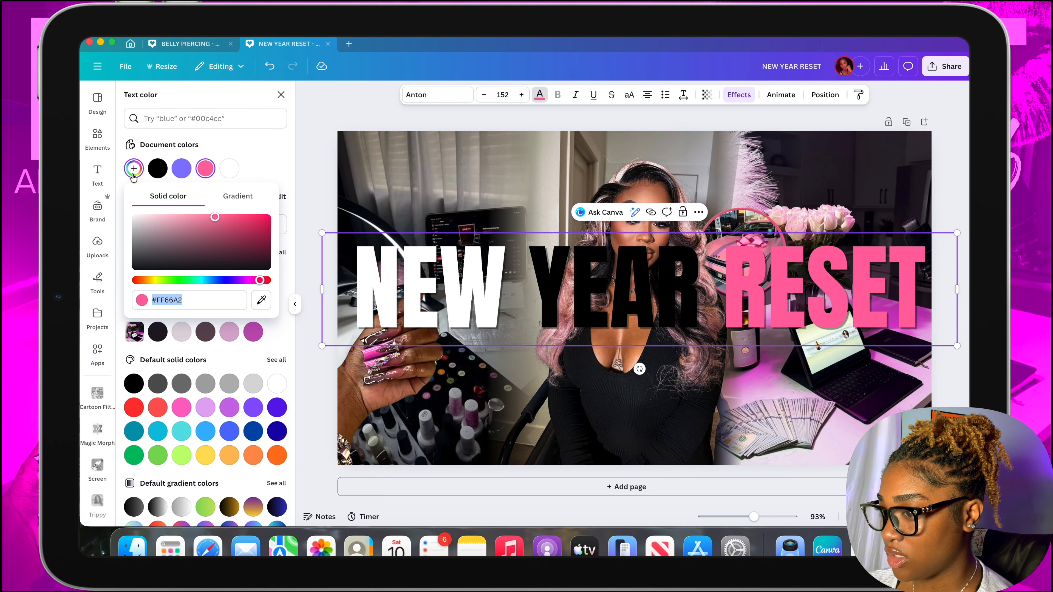
{"action": "left_click", "coordinate": [208, 216]}
{"action": "left_click_drag", "start_coordinate": [208, 216], "coordinate": [172, 195]}
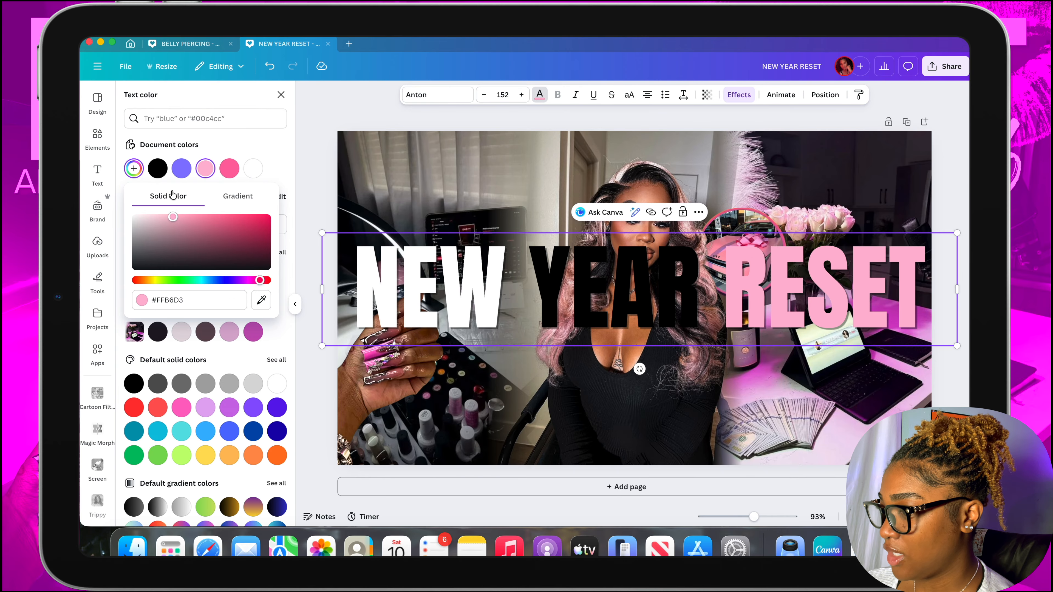
Move the heading to the thumbnail's upper edge and place its layer directly below the portrait cutout
{"action": "left_click_drag", "start_coordinate": [568, 284], "coordinate": [567, 182]}
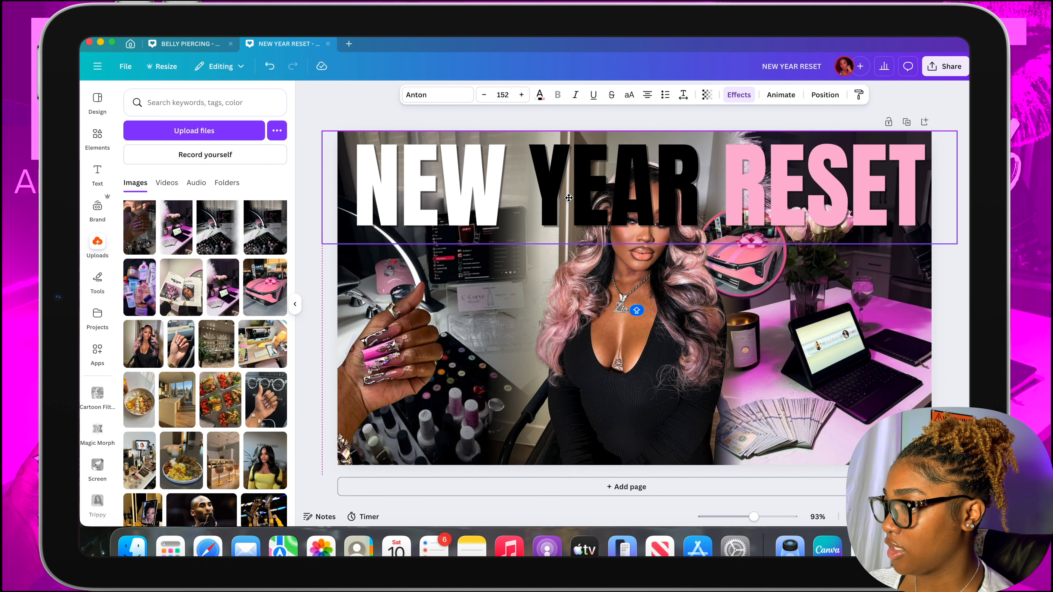
{"action": "left_click", "coordinate": [822, 100]}
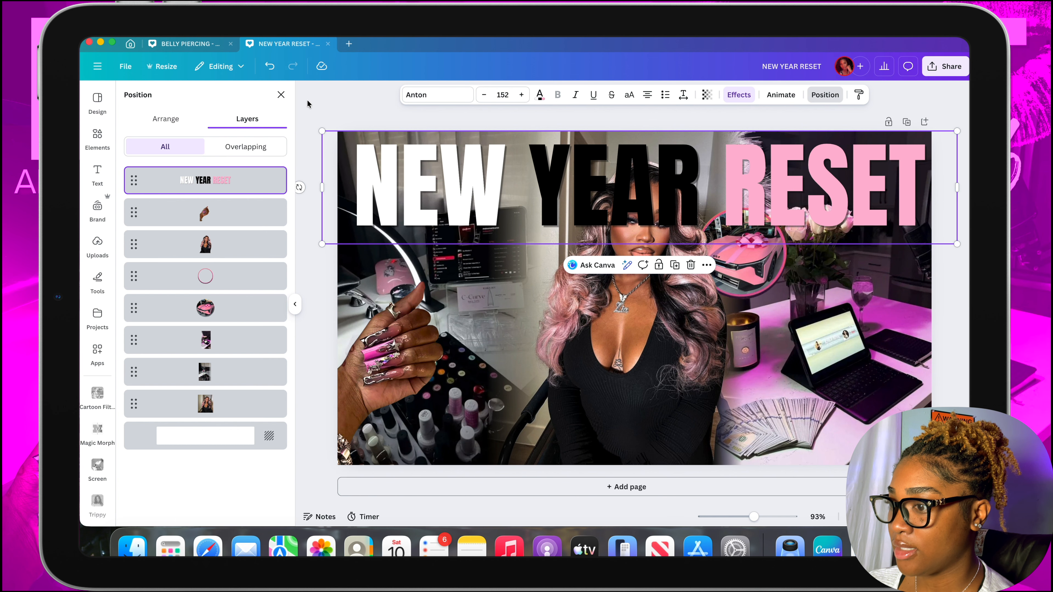
{"action": "left_click_drag", "start_coordinate": [234, 183], "coordinate": [232, 262]}
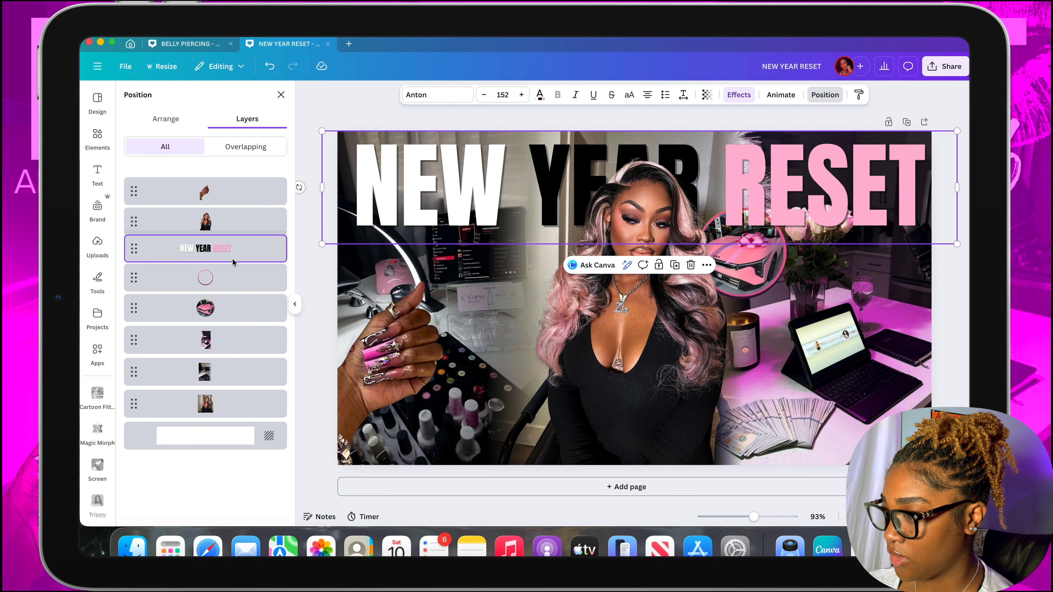
{"action": "left_click", "coordinate": [98, 245]}
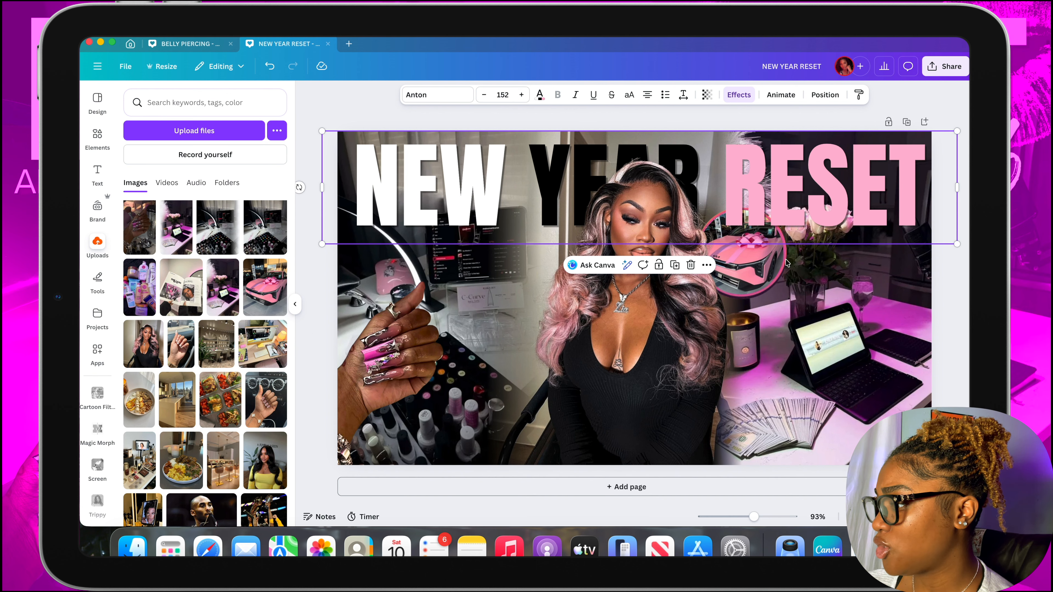
Duplicate the "NEW YEAR RESET" heading below the original and replace the copy's text with "2026"
{"action": "left_click", "coordinate": [676, 266]}
{"action": "left_click_drag", "start_coordinate": [701, 193], "coordinate": [670, 308]}
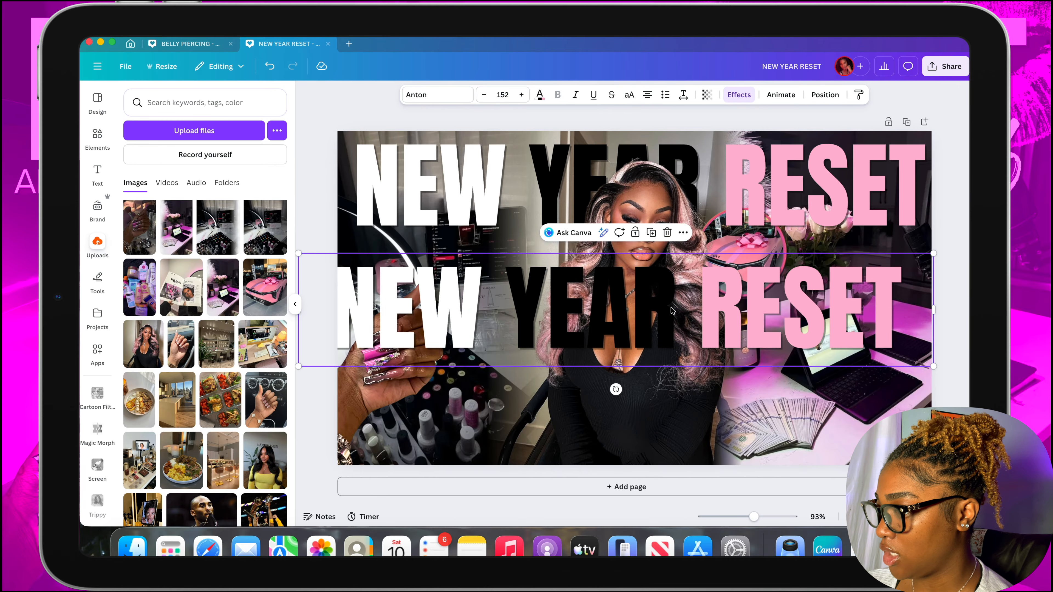
{"action": "double_click", "coordinate": [671, 307]}
{"action": "type", "text": "2026"}
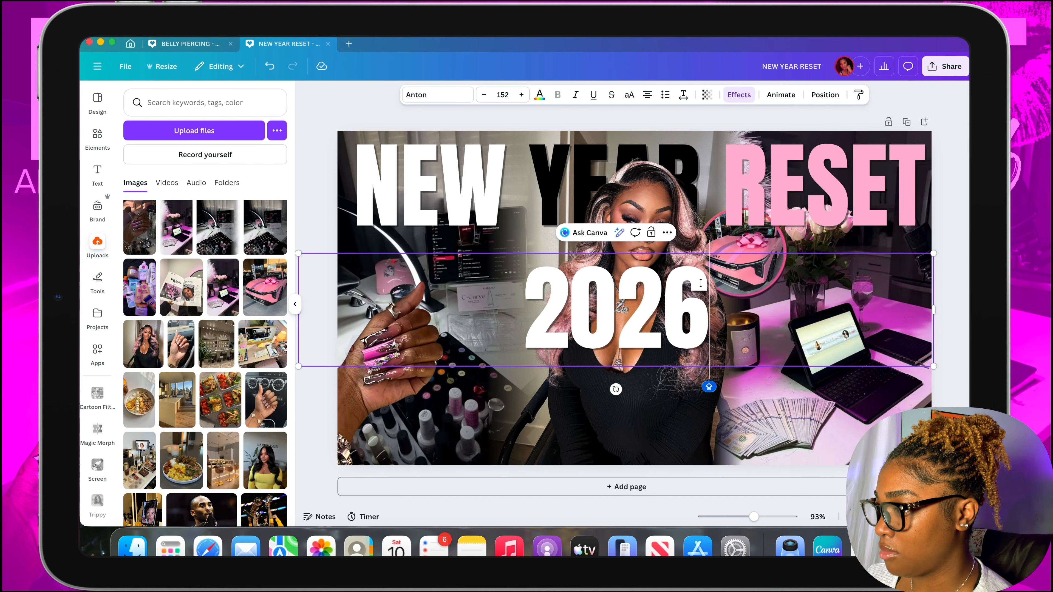
Change the font of the "2026" text to Feeling Passionate
{"action": "double_click", "coordinate": [717, 296]}
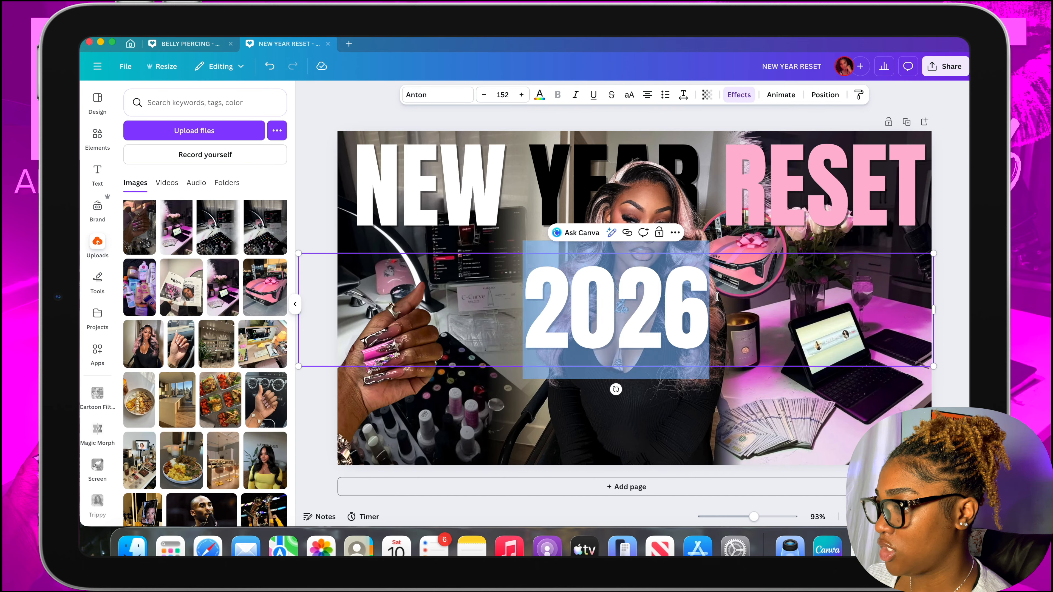
{"action": "left_click", "coordinate": [440, 96]}
{"action": "scroll", "coordinate": [207, 329], "scroll_direction": "down", "scroll_amount": 2}
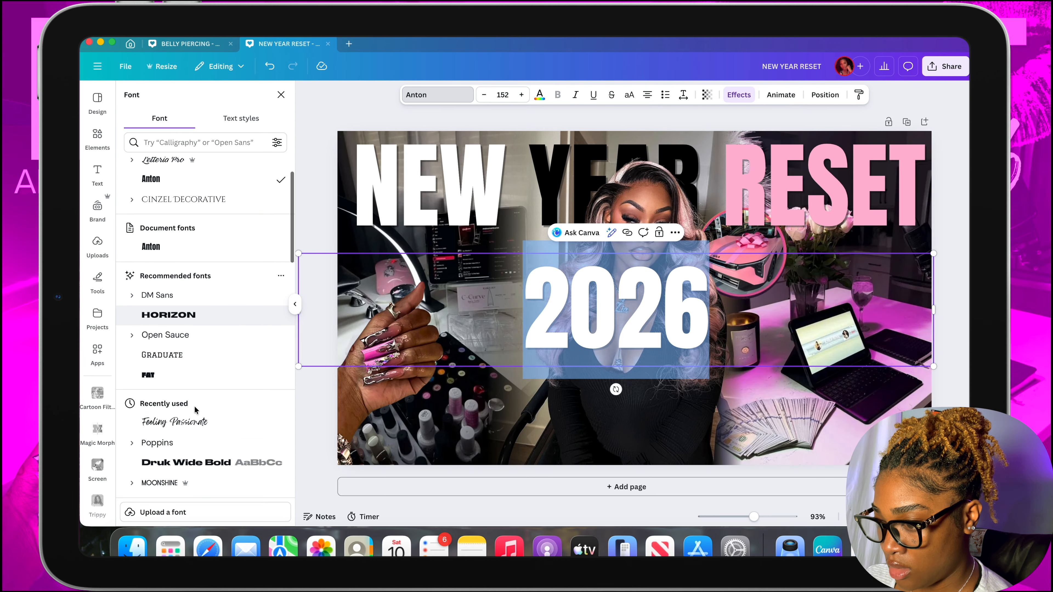
{"action": "left_click", "coordinate": [195, 422]}
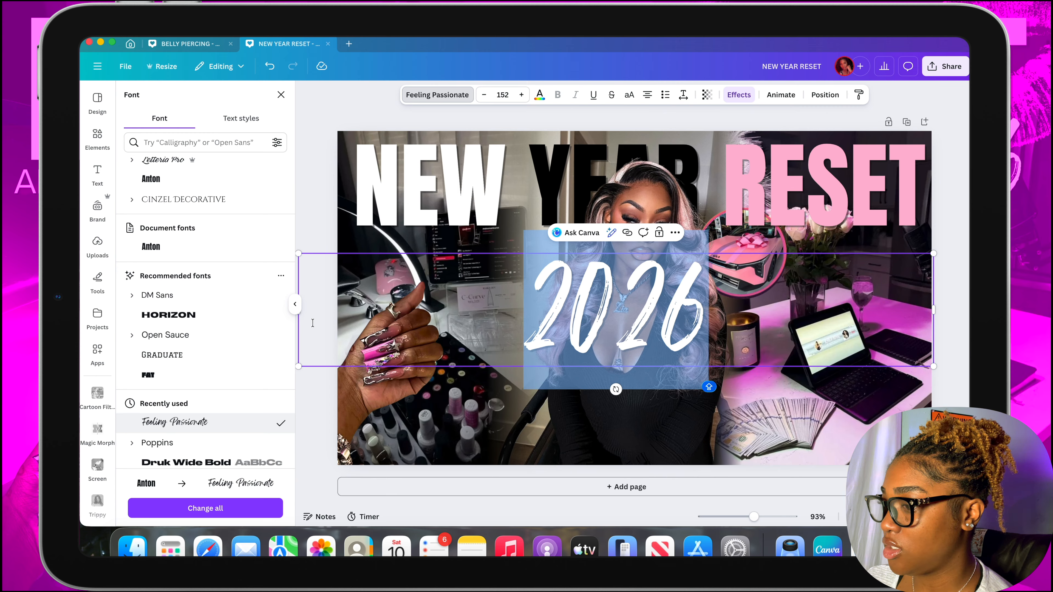
Scale the "2026" text down to size 96.2 and place it slightly overlapping the lower edge of the word "RESET"
{"action": "left_click_drag", "start_coordinate": [299, 254], "coordinate": [645, 326]}
{"action": "left_click", "coordinate": [961, 302]}
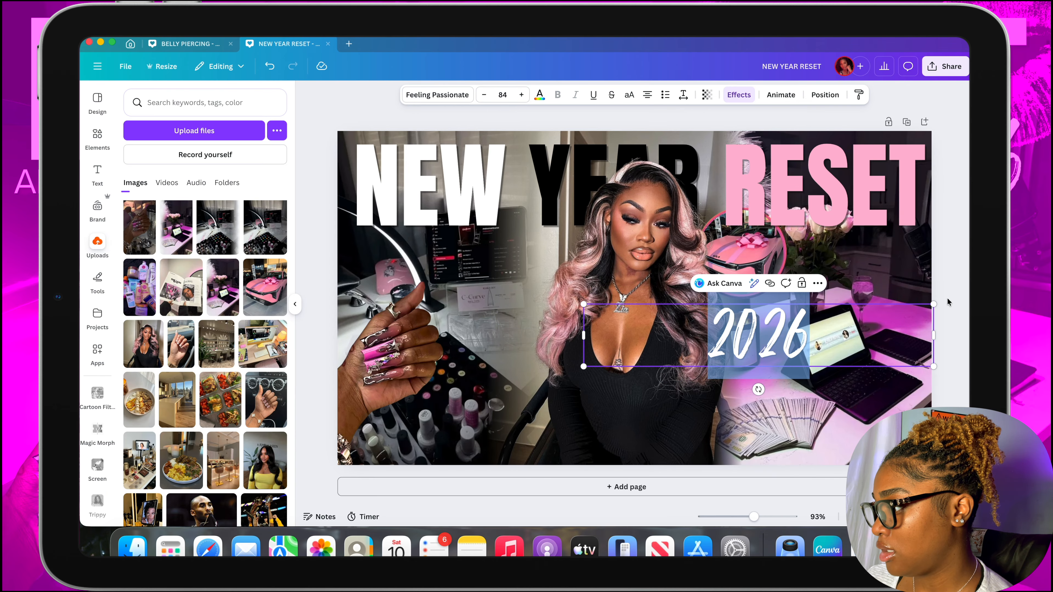
{"action": "left_click", "coordinate": [934, 287]}
{"action": "left_click", "coordinate": [776, 341]}
{"action": "left_click_drag", "start_coordinate": [776, 341], "coordinate": [884, 248]}
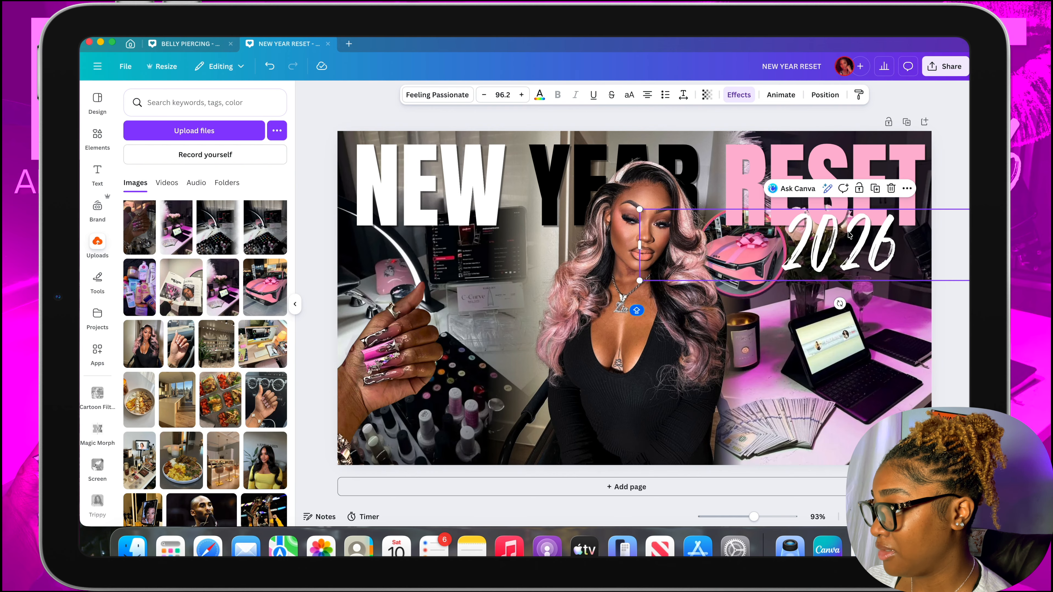
{"action": "left_click_drag", "start_coordinate": [849, 236], "coordinate": [867, 234]}
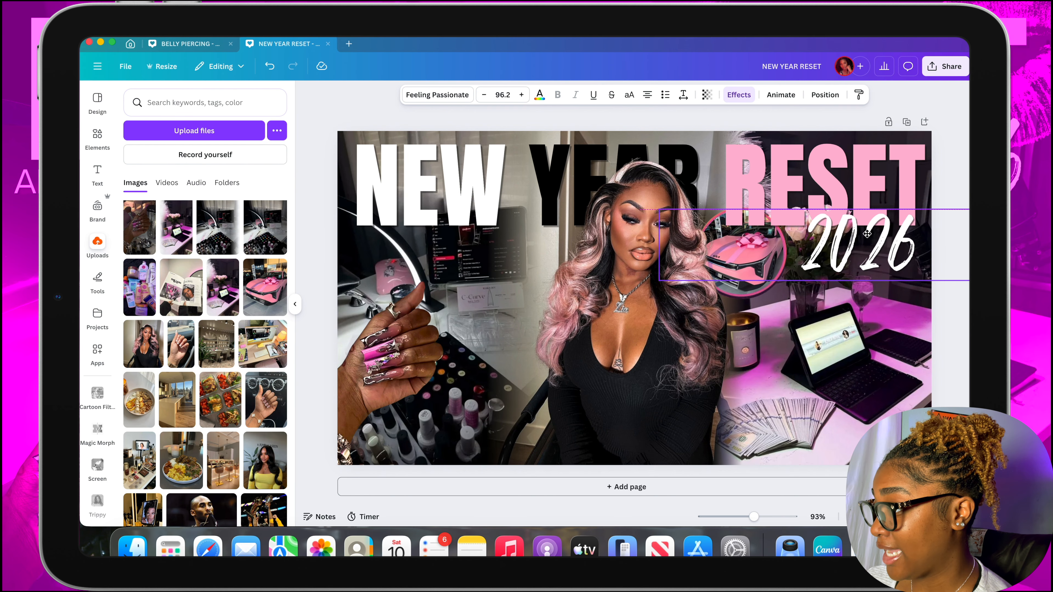
{"action": "left_click", "coordinate": [314, 283]}
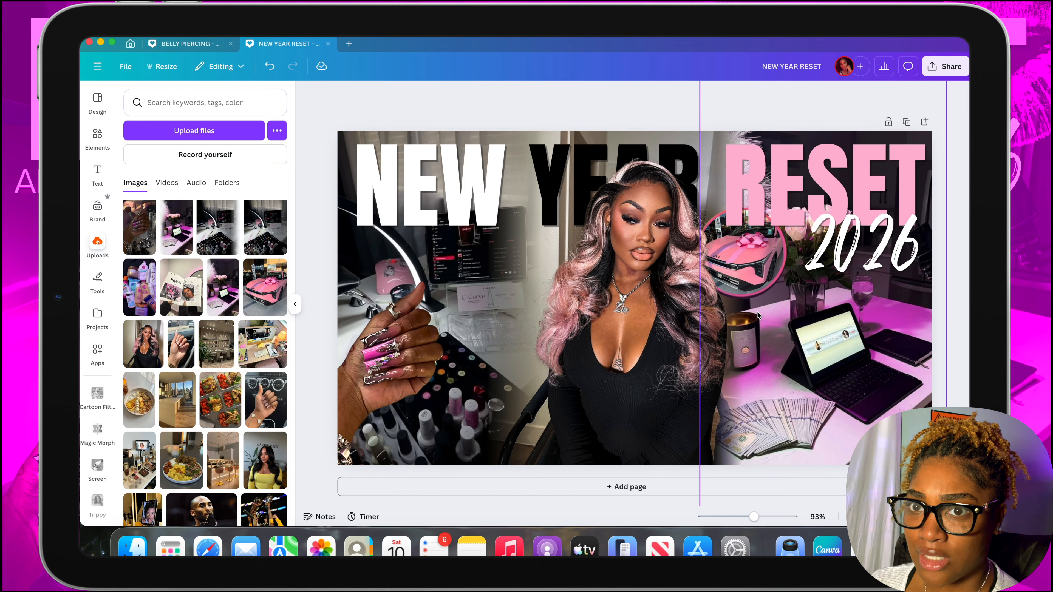
Add another heading text box and format it in white with the Agrandir font
{"action": "left_click", "coordinate": [97, 174]}
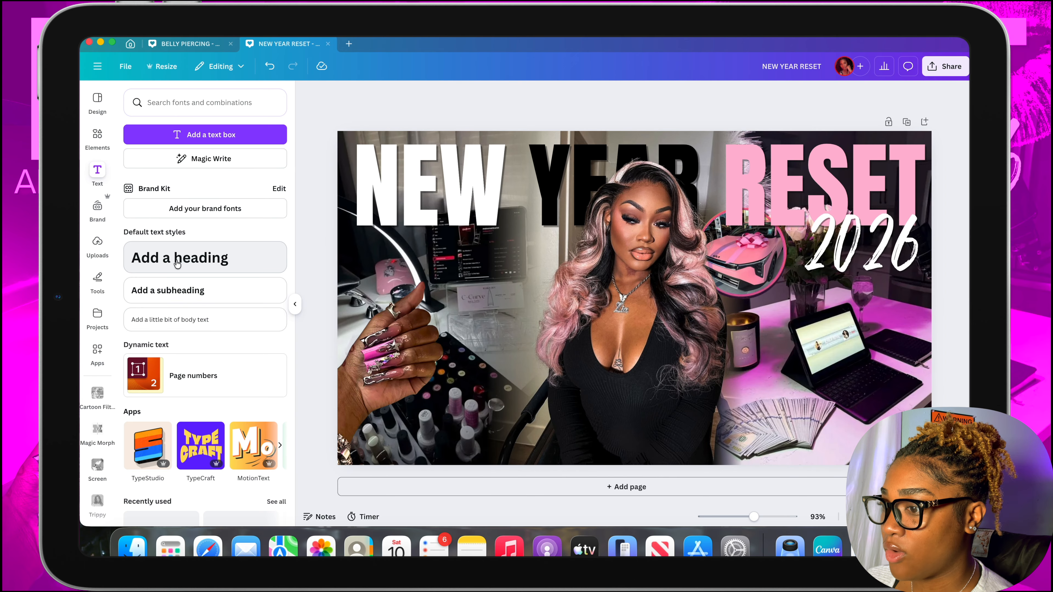
{"action": "left_click", "coordinate": [166, 263]}
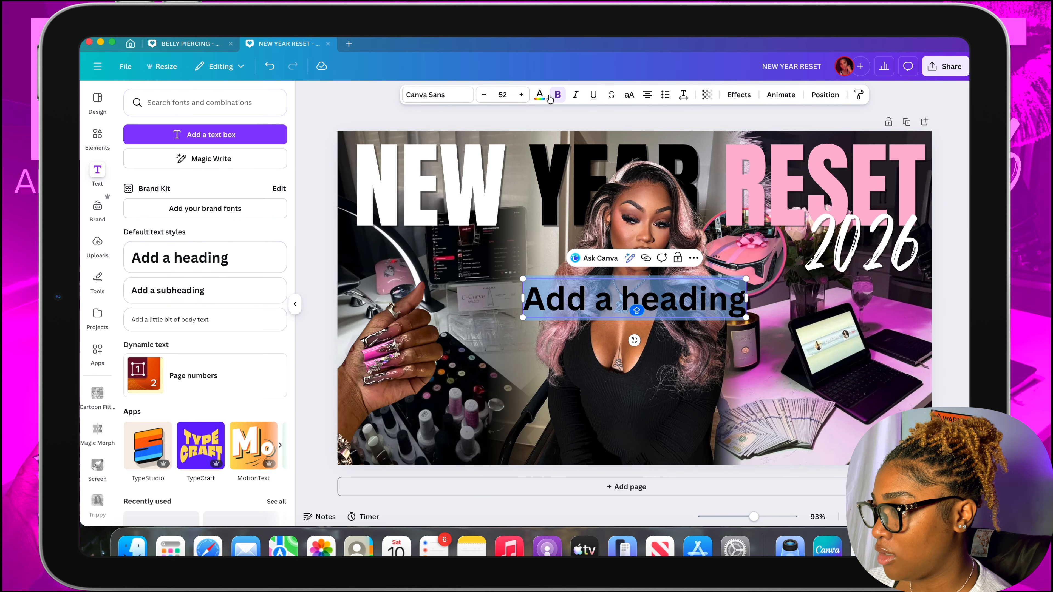
{"action": "left_click", "coordinate": [540, 95]}
{"action": "left_click", "coordinate": [253, 168]}
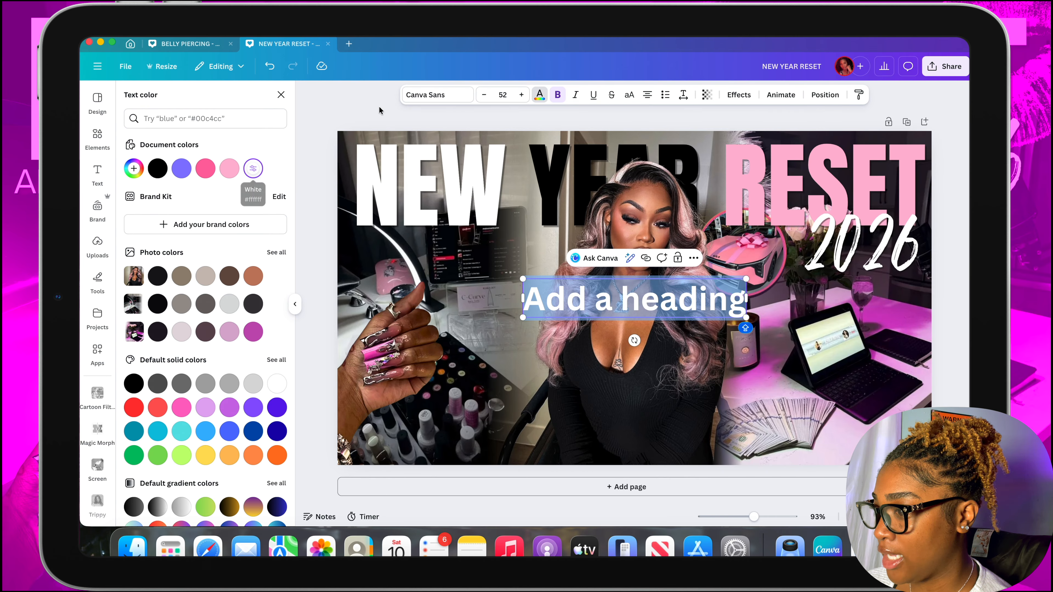
{"action": "left_click", "coordinate": [416, 100]}
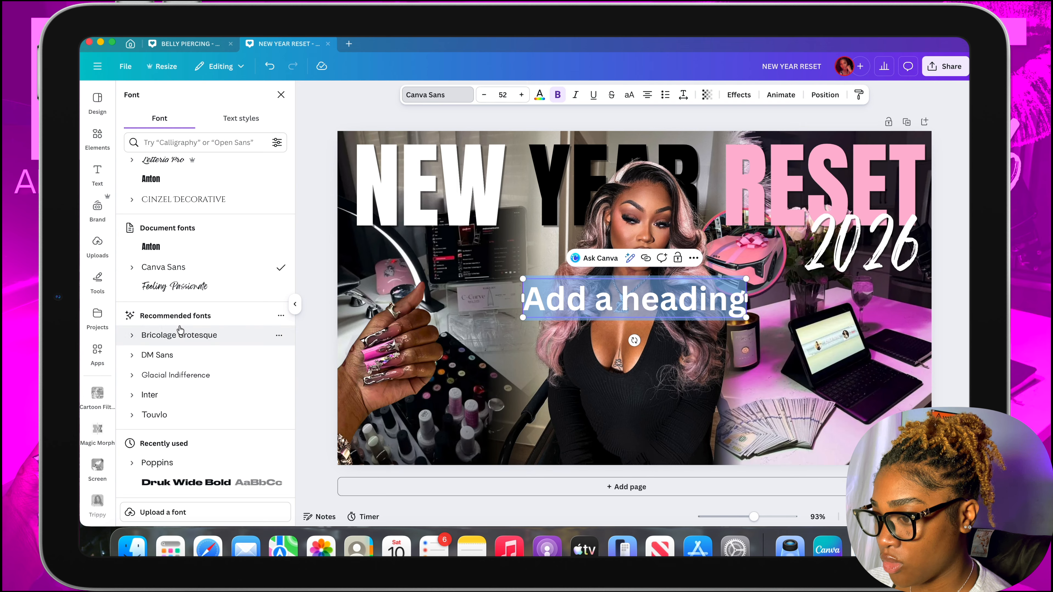
{"action": "scroll", "coordinate": [180, 328], "scroll_direction": "down", "scroll_amount": 3}
{"action": "scroll", "coordinate": [180, 330], "scroll_direction": "down", "scroll_amount": 3}
{"action": "left_click", "coordinate": [219, 281]}
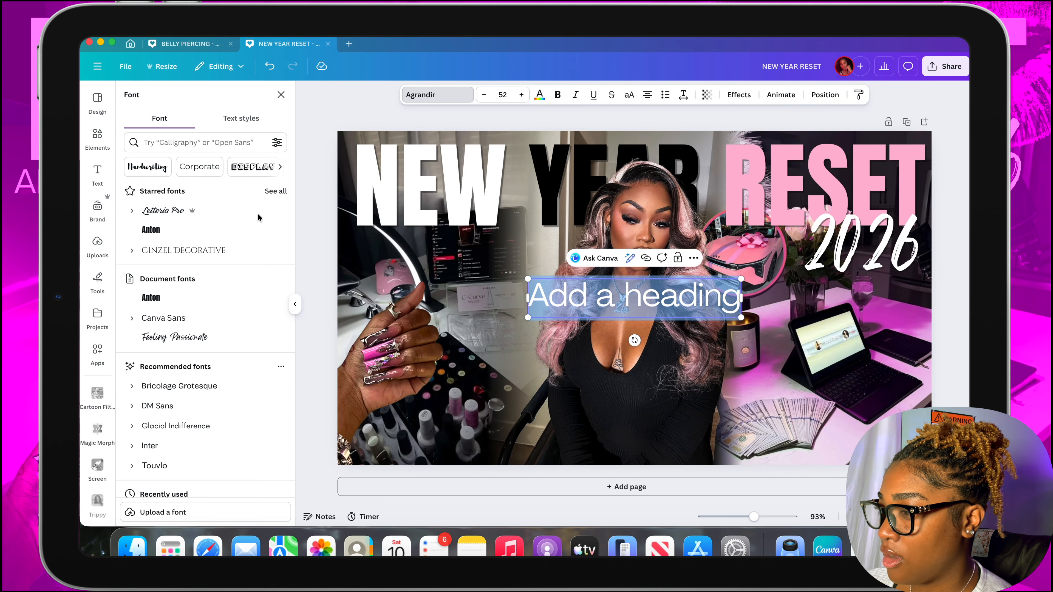
Replace the new heading's text with "ALL NEW BETTER THINGS" and fit it at size 31.7 directly below the word "NEW"
{"action": "left_click_drag", "start_coordinate": [528, 277], "coordinate": [493, 273]}
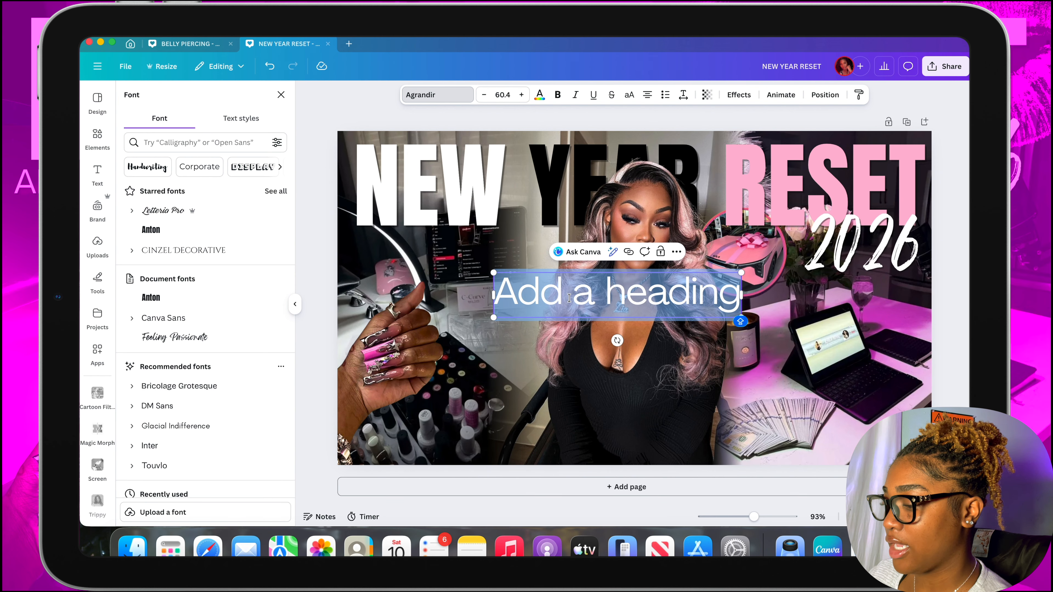
{"action": "type", "text": "ALL NEW BETTER THINGS"}
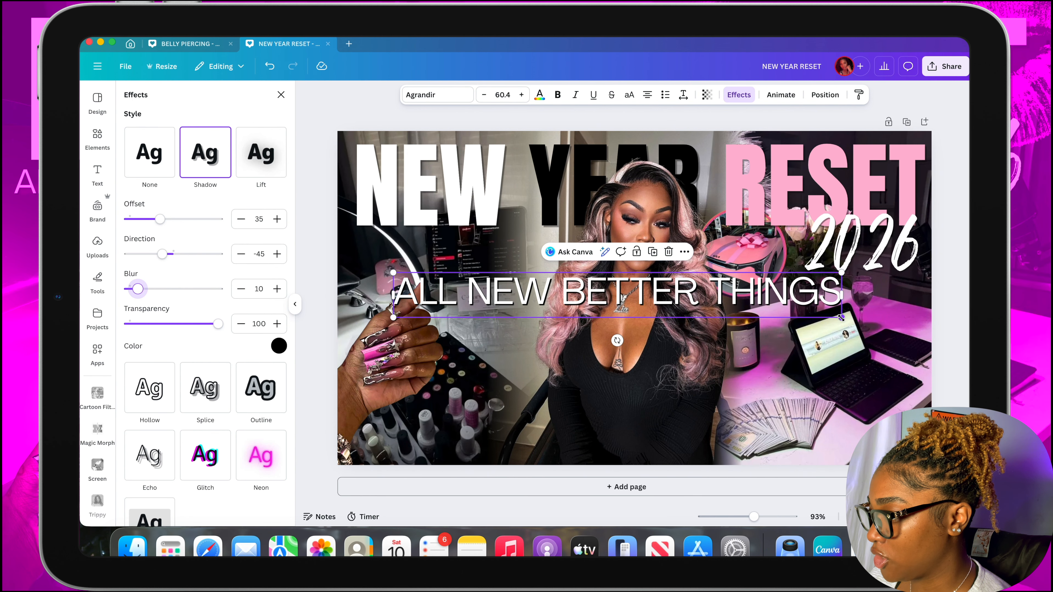
{"action": "left_click_drag", "start_coordinate": [840, 318], "coordinate": [618, 304]}
{"action": "left_click_drag", "start_coordinate": [491, 300], "coordinate": [463, 274]}
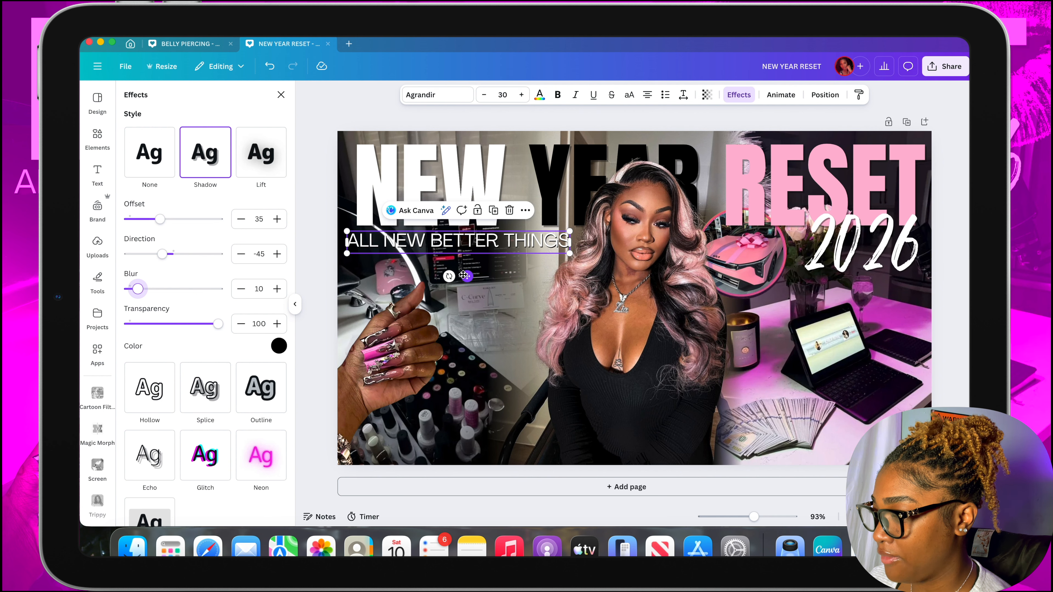
{"action": "left_click_drag", "start_coordinate": [570, 253], "coordinate": [576, 253]}
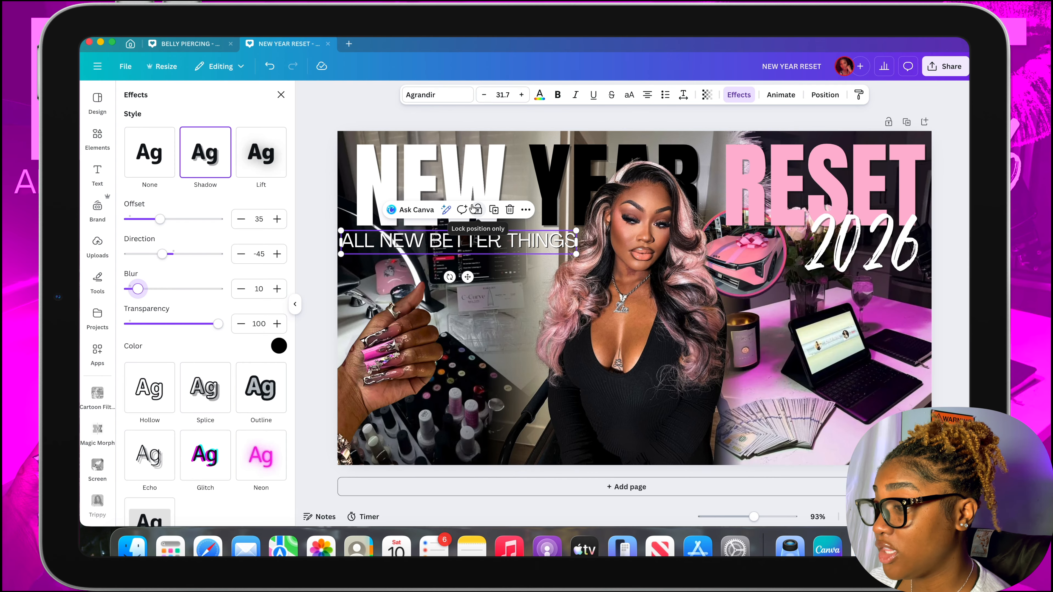
Duplicate the "ALL NEW BETTER THINGS" line over the money fan and replace the copy's text with "MY PAMPER ROUTINE"
{"action": "left_click", "coordinate": [493, 212]}
{"action": "left_click_drag", "start_coordinate": [493, 296], "coordinate": [806, 468]}
{"action": "scroll", "coordinate": [825, 443], "scroll_direction": "up", "scroll_amount": 5}
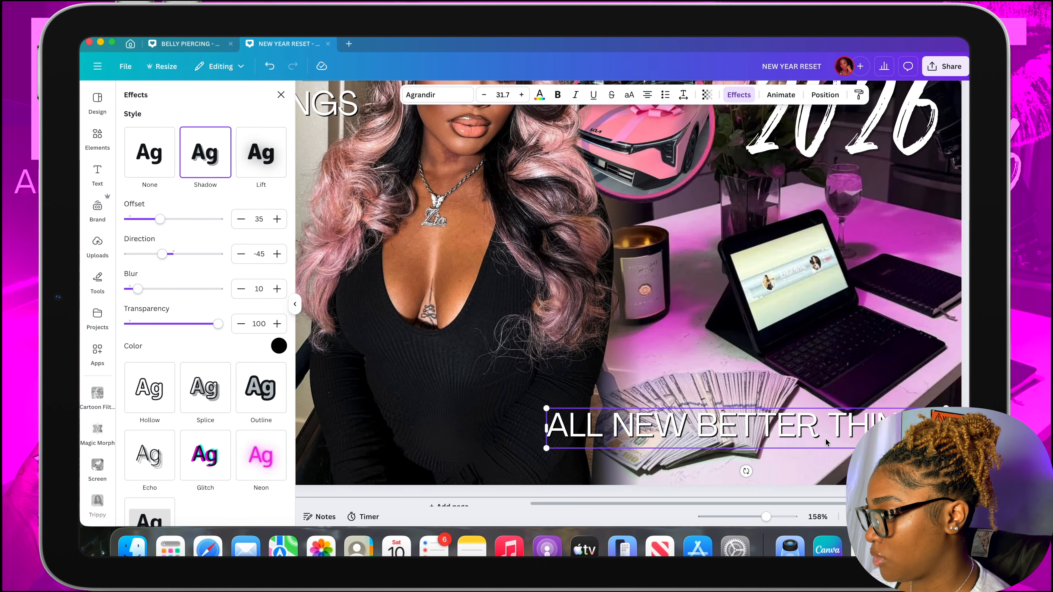
{"action": "scroll", "coordinate": [832, 428], "scroll_direction": "down", "scroll_amount": 1}
{"action": "type", "text": "M"}
{"action": "type", "text": "Y PAMPER ROUTINE"}
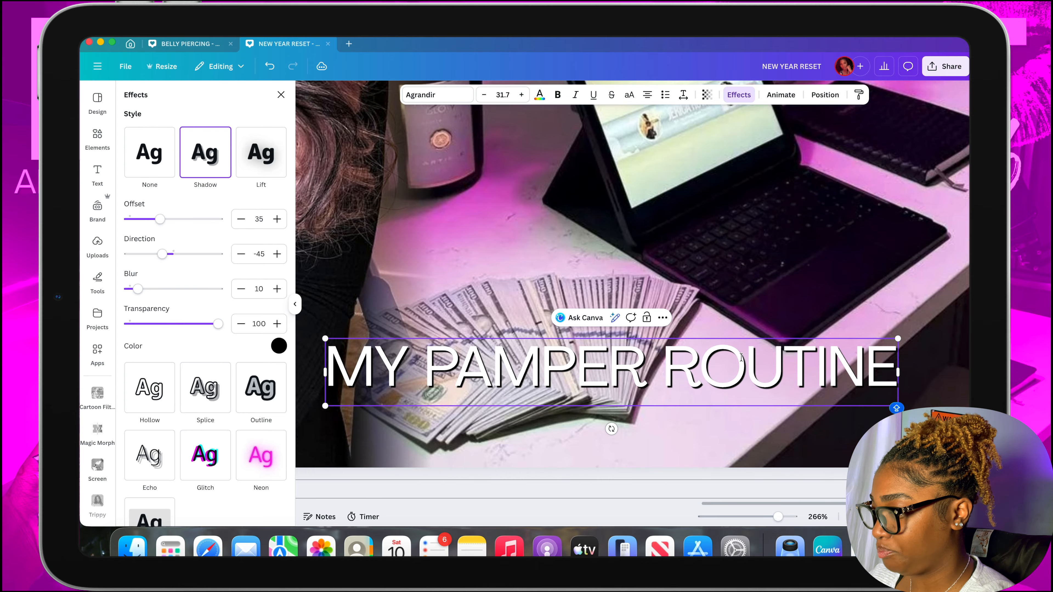
Move the "MY PAMPER ROUTINE" text closer to the thumbnail's lower-right corner
{"action": "scroll", "coordinate": [763, 362], "scroll_direction": "down", "scroll_amount": 5}
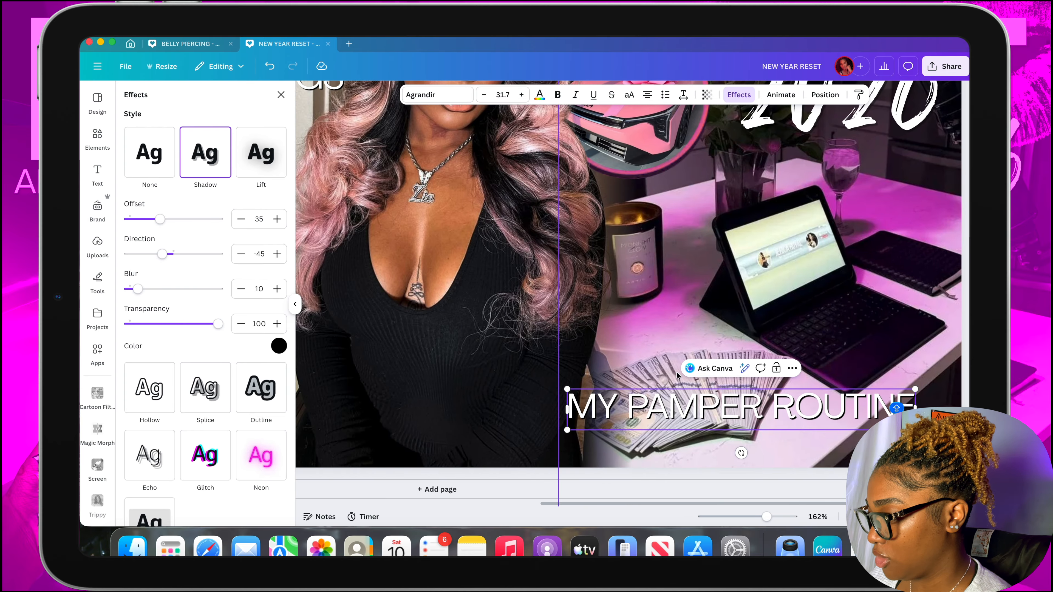
{"action": "left_click", "coordinate": [661, 337]}
{"action": "left_click_drag", "start_coordinate": [615, 416], "coordinate": [668, 422]}
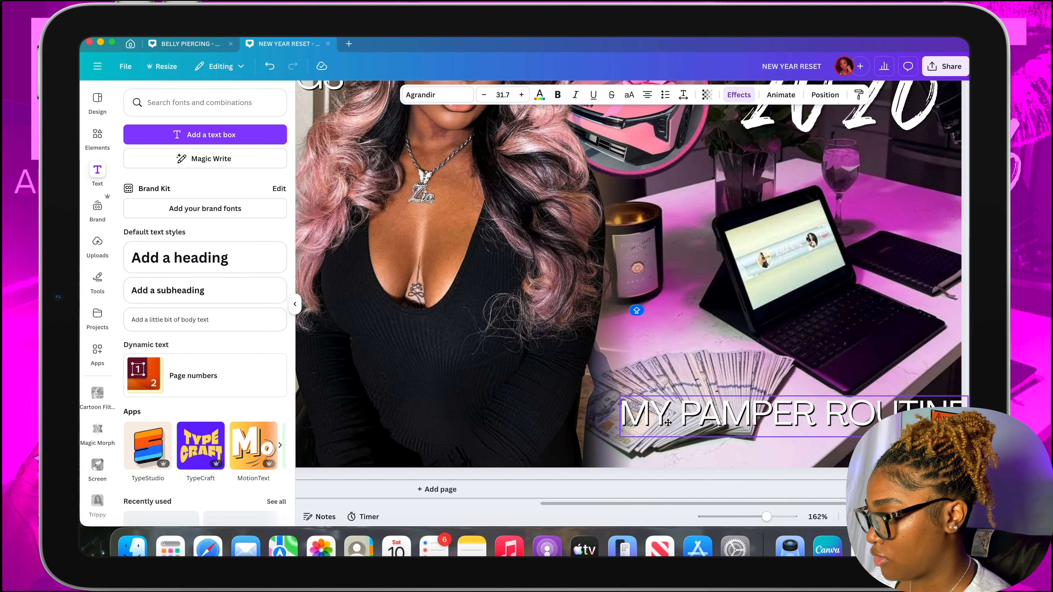